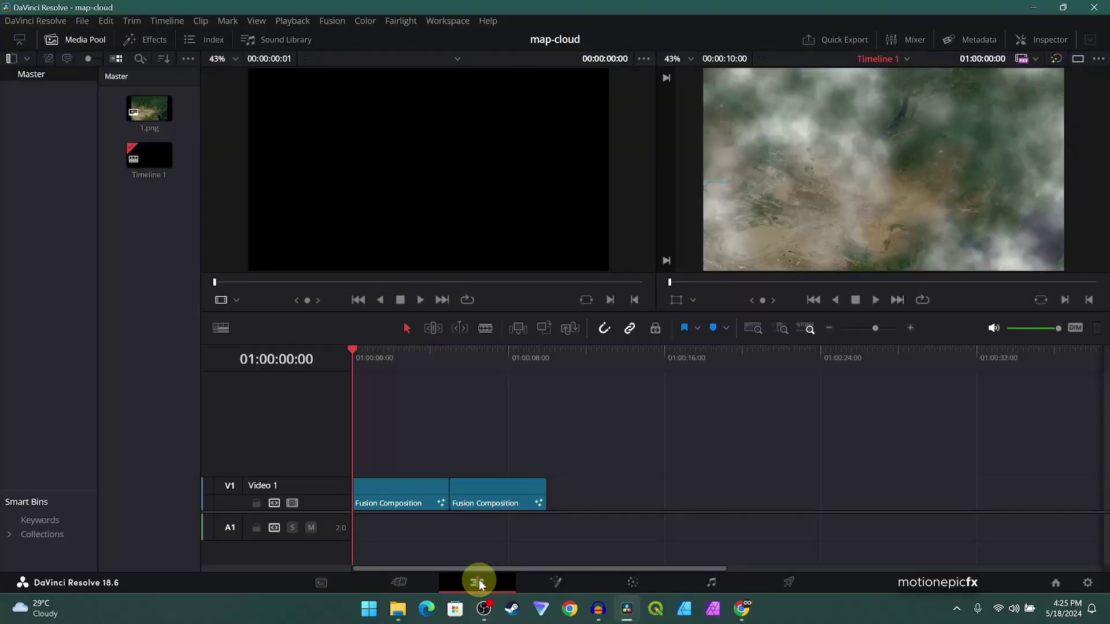
Move the playhead to 01:00:06:28 on the second, empty Fusion Composition clip.
left_click(488, 356)
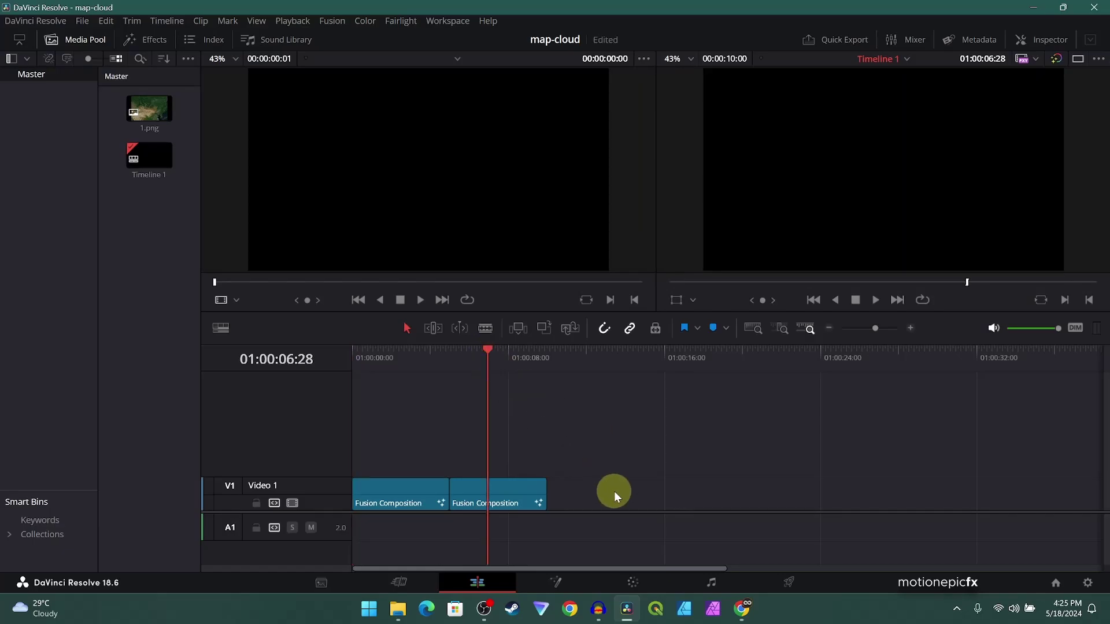
In Fusion, bring the 1.png map from the Media Pool into the node graph as MediaIn1.
left_click(560, 581)
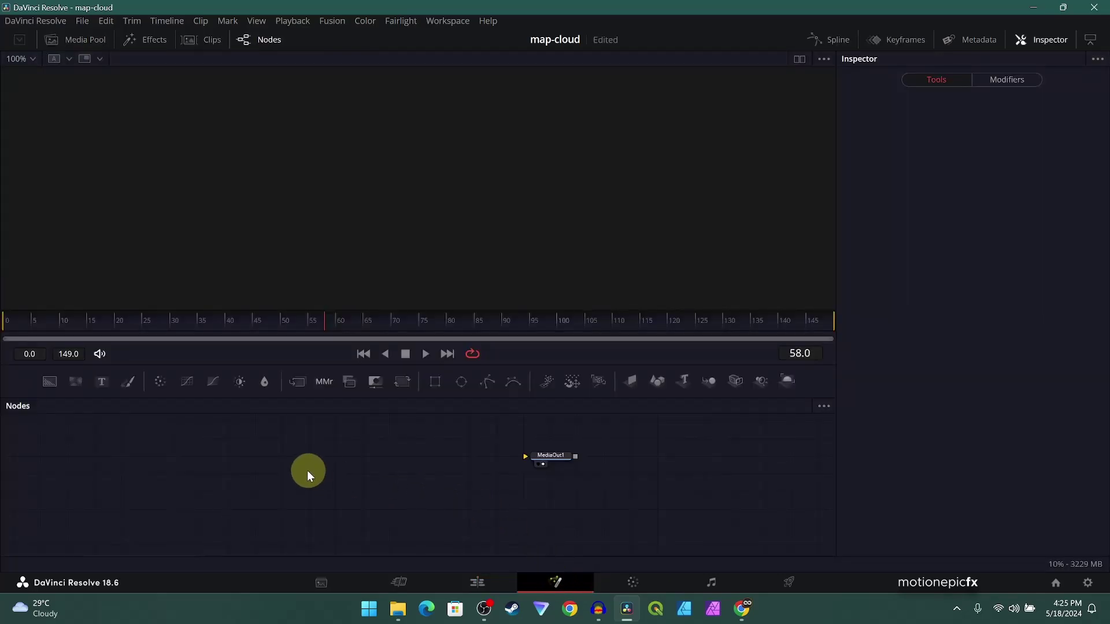
left_click_drag(306, 470, 376, 494)
scroll(428, 477, "up", 2)
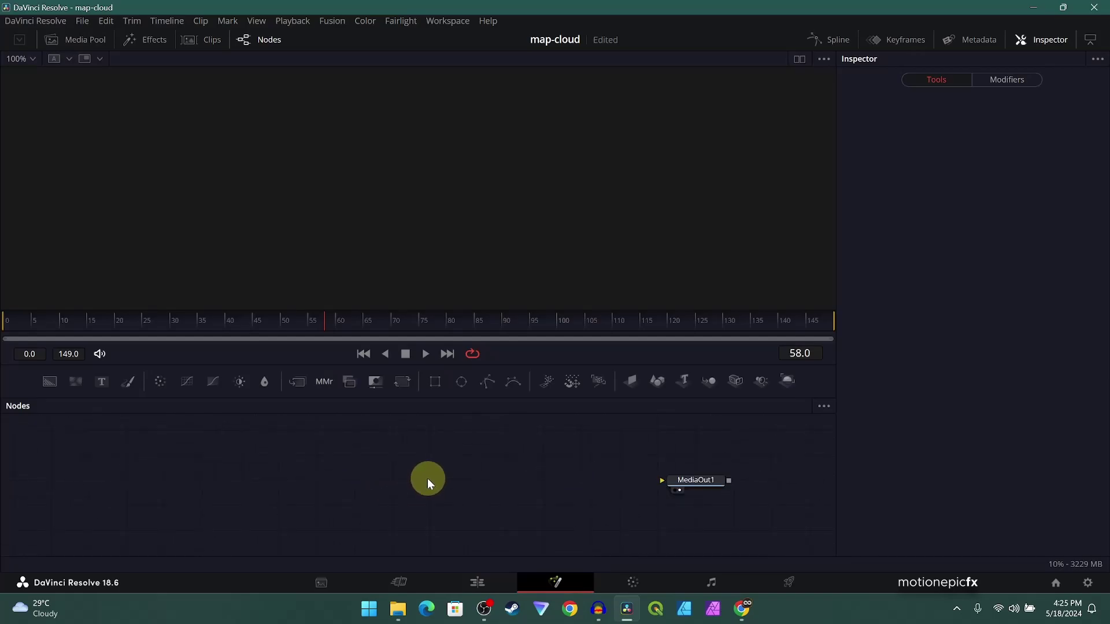
left_click(85, 44)
left_click_drag(130, 85, 283, 457)
left_click(94, 47)
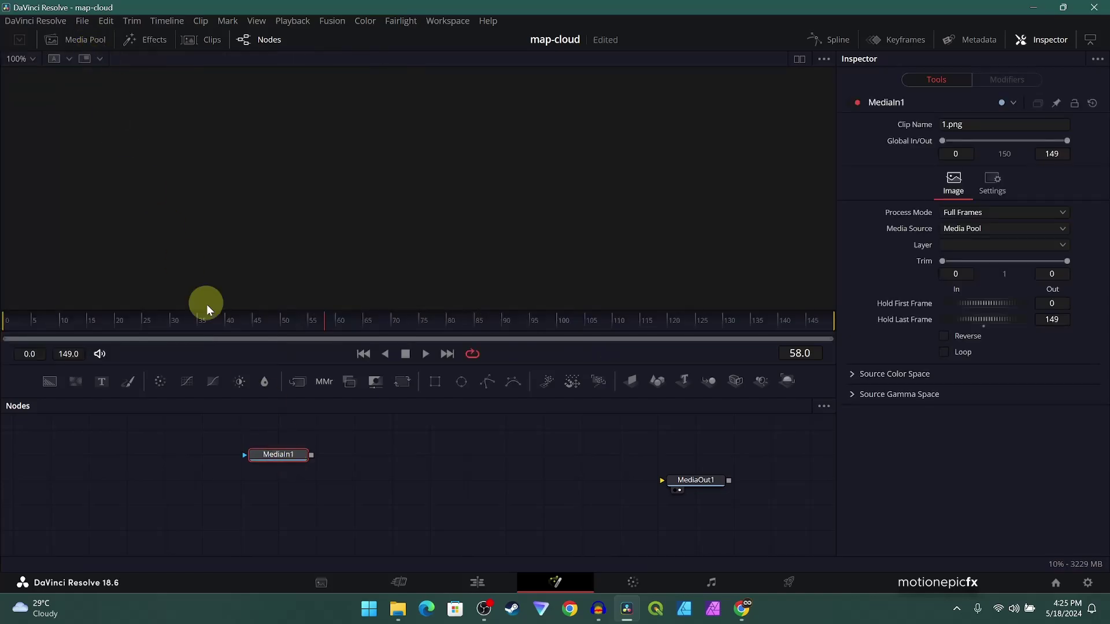
Add an Image Plane 3D node after MediaIn1 and show ImagePlane3D1 in the viewer.
left_click(289, 458)
key("shift+space")
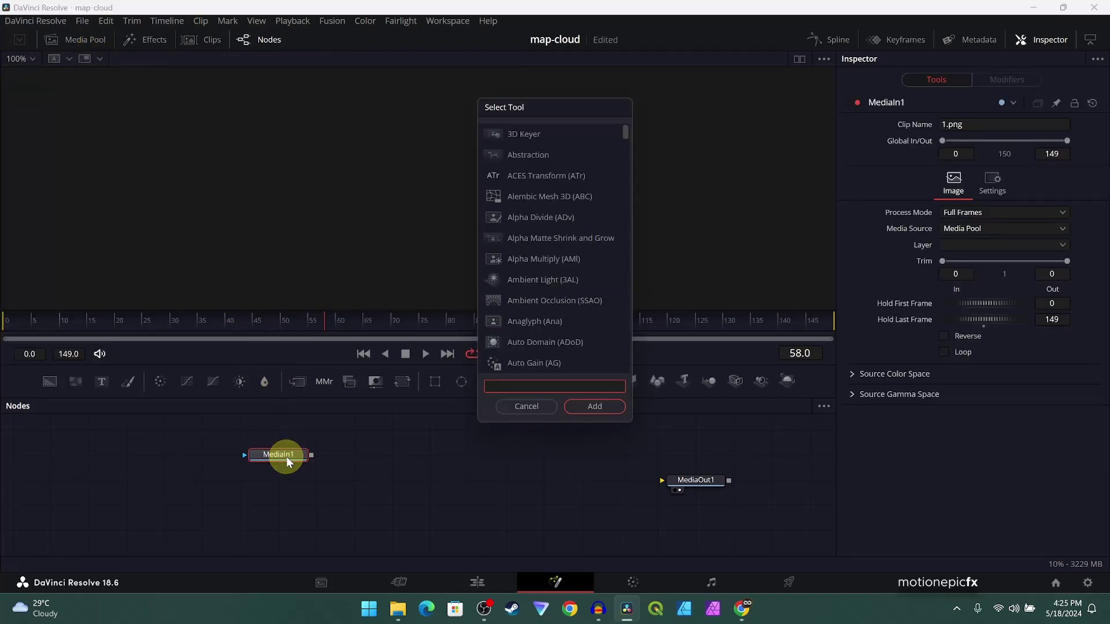
type("im")
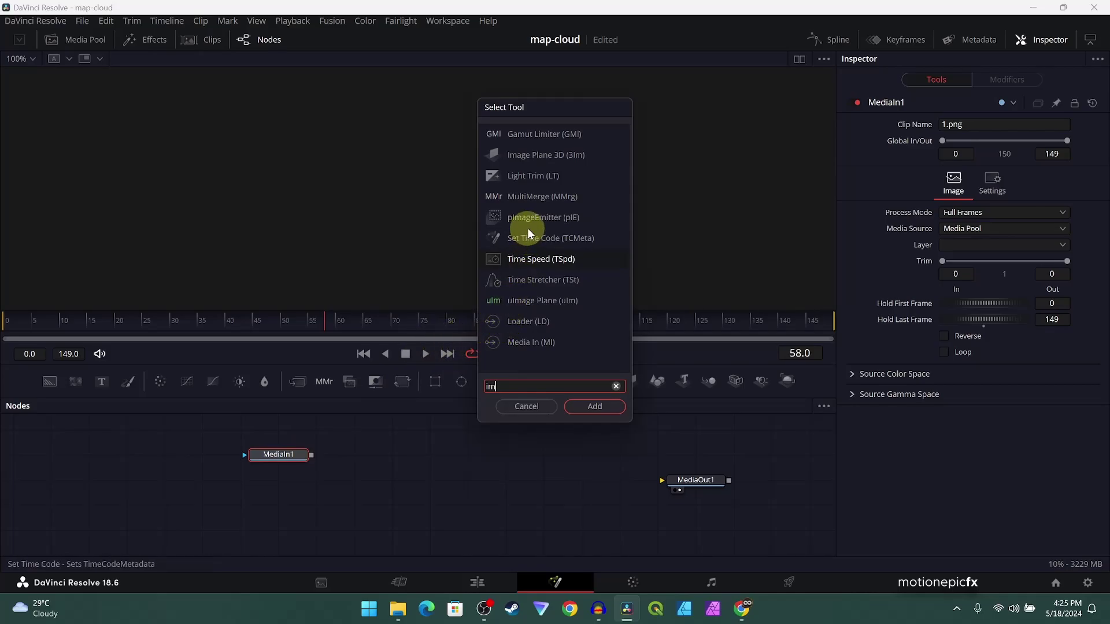
left_click(535, 155)
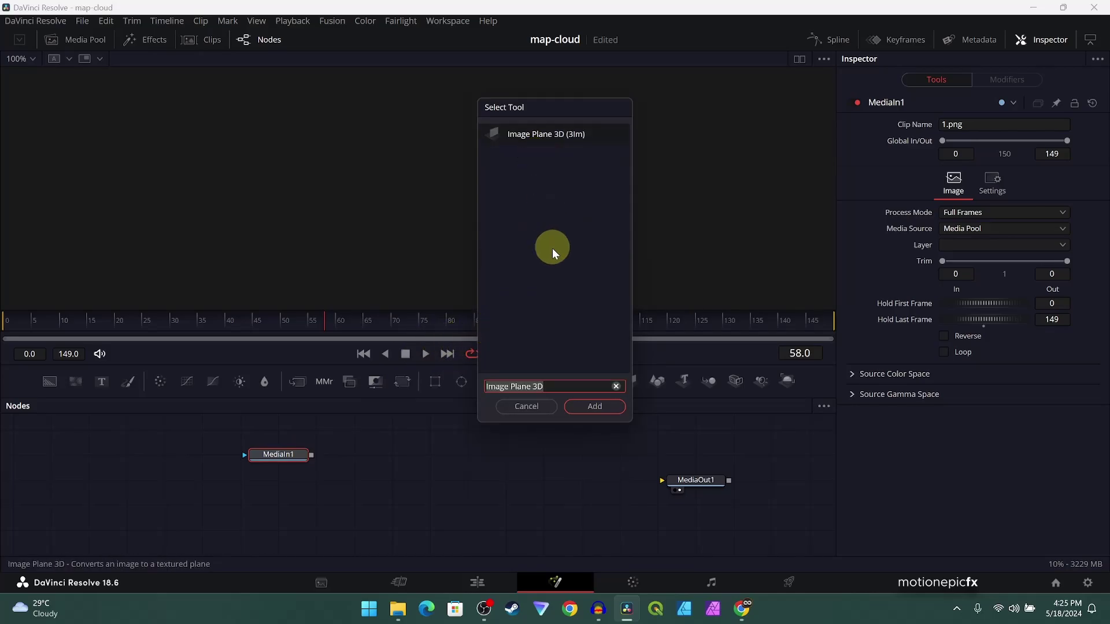
left_click(594, 407)
left_click_drag(369, 456, 330, 424)
left_click_drag(349, 375, 384, 255)
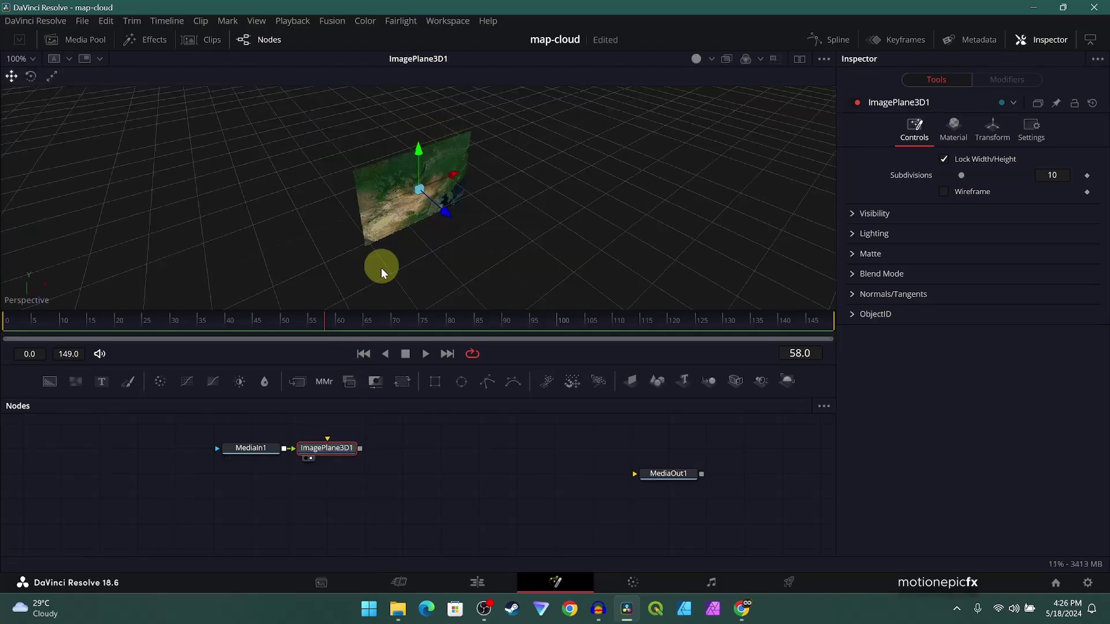
Add a FastNoise1 node with Detail 5.04, Contrast 1.38, Brightness -0.47 and Scale 3.31.
left_click_drag(367, 238, 497, 254)
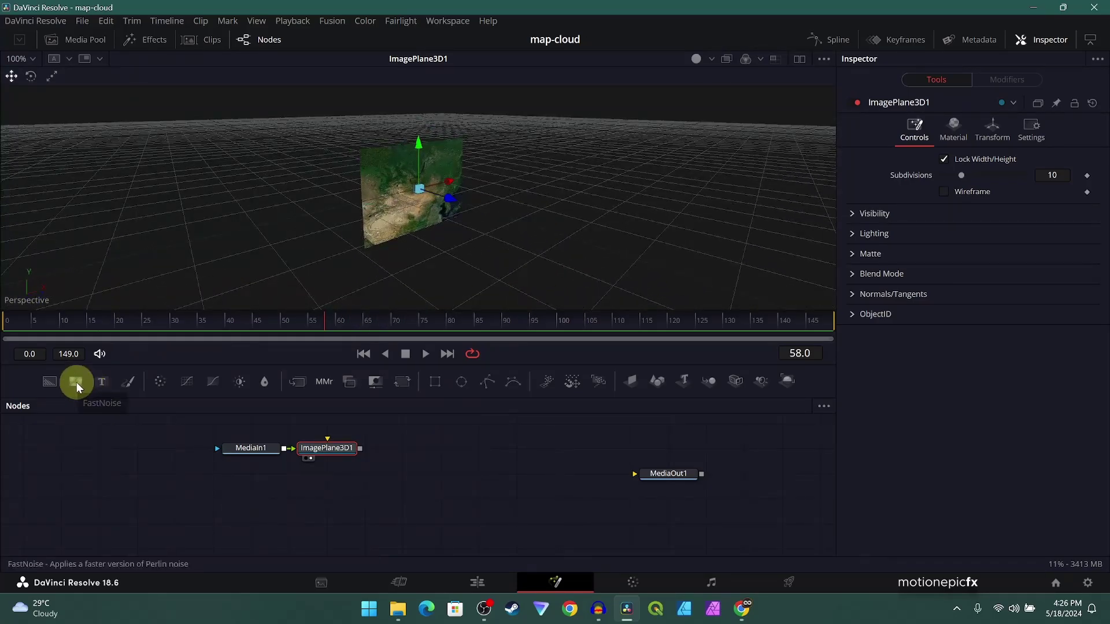
left_click_drag(76, 386, 434, 206)
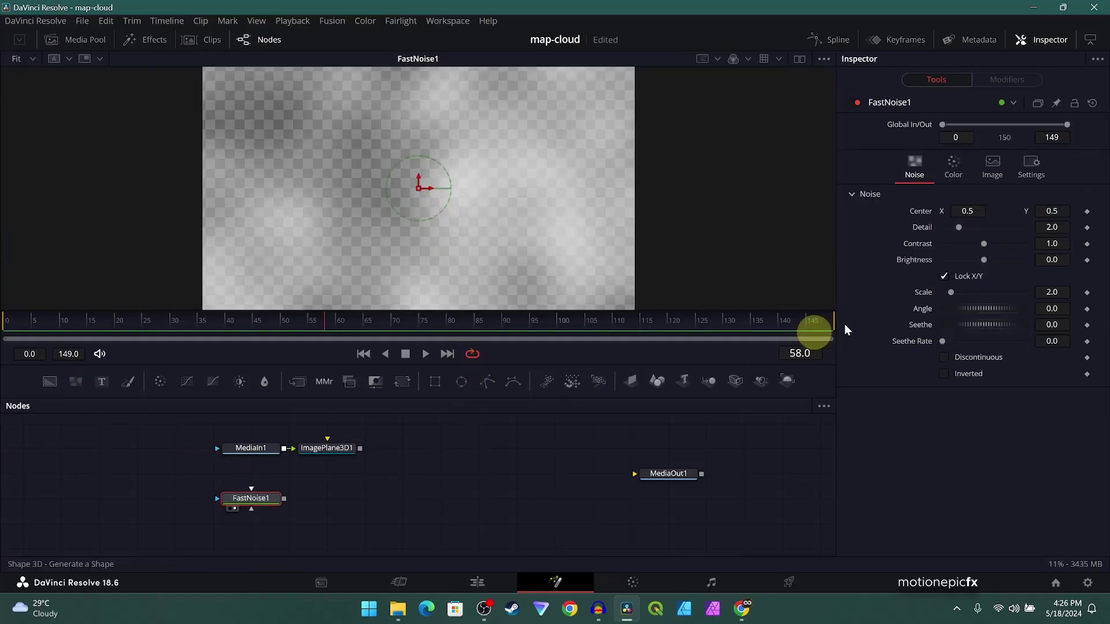
left_click_drag(960, 230, 983, 233)
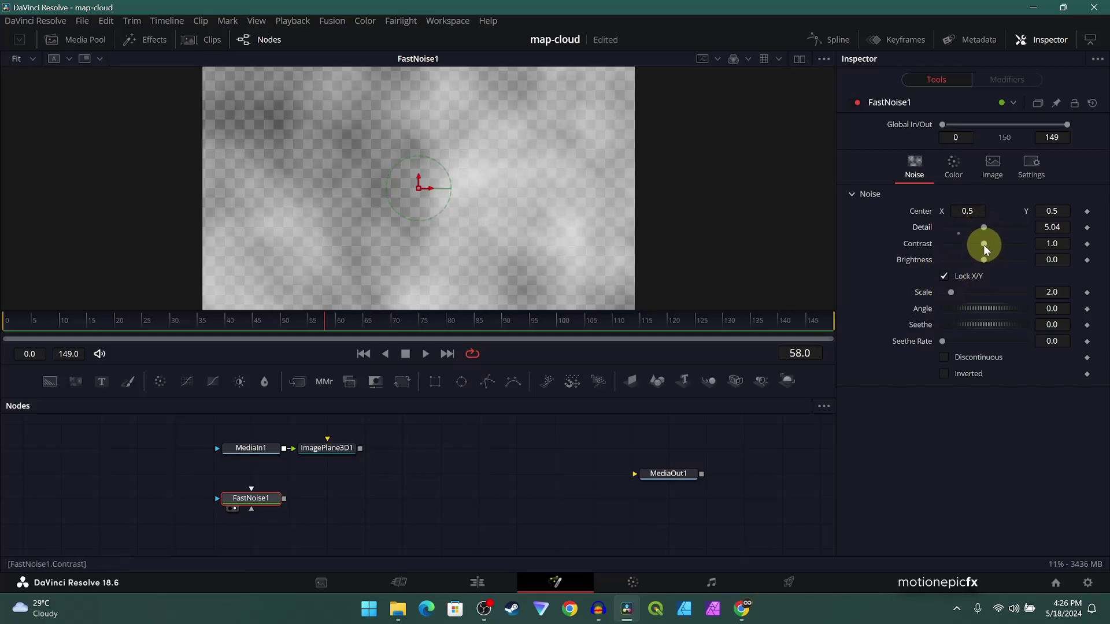
left_click_drag(951, 292, 981, 293)
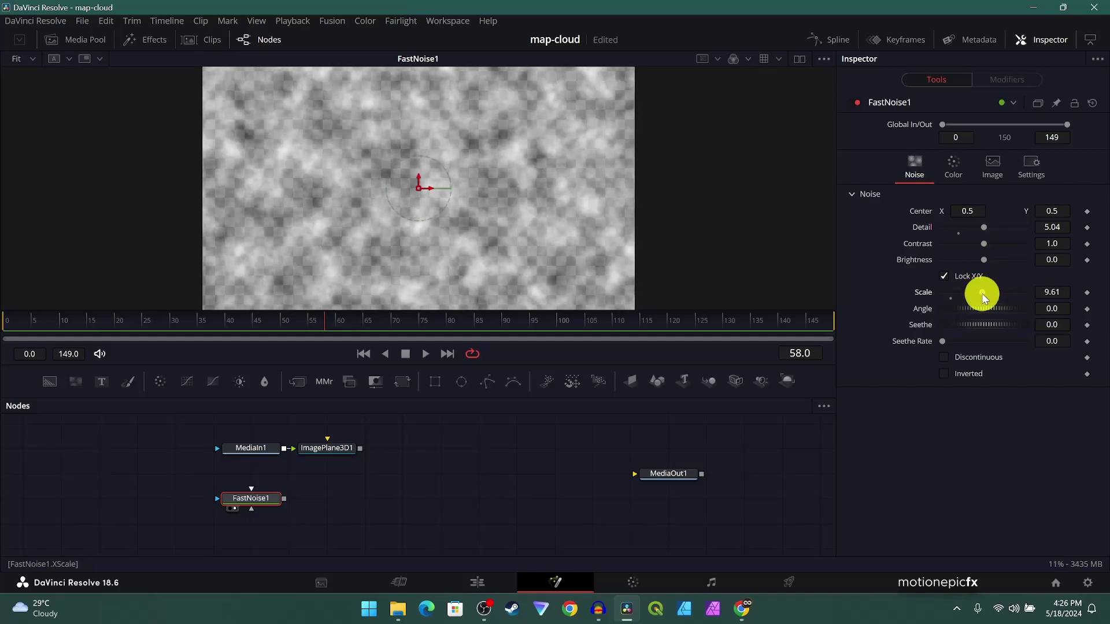
left_click(944, 359)
left_click(944, 359)
left_click_drag(988, 245, 953, 291)
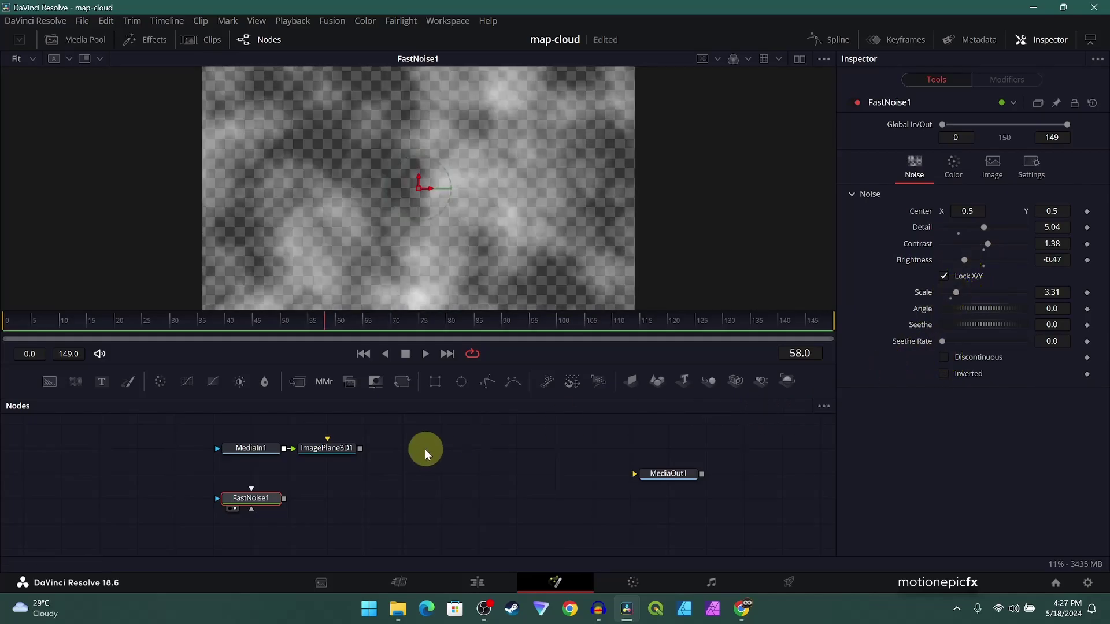
Add ImagePlane3D2 after FastNoise1, merge it with ImagePlane3D1 into Merge3D1, and view the scene.
key("shift+space")
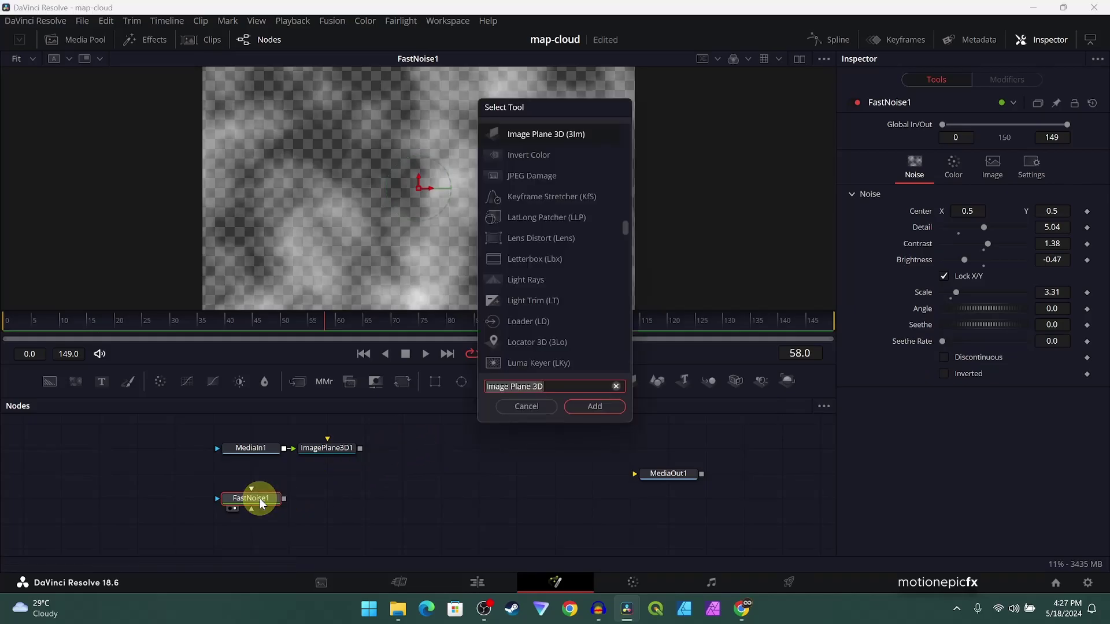
left_click(587, 413)
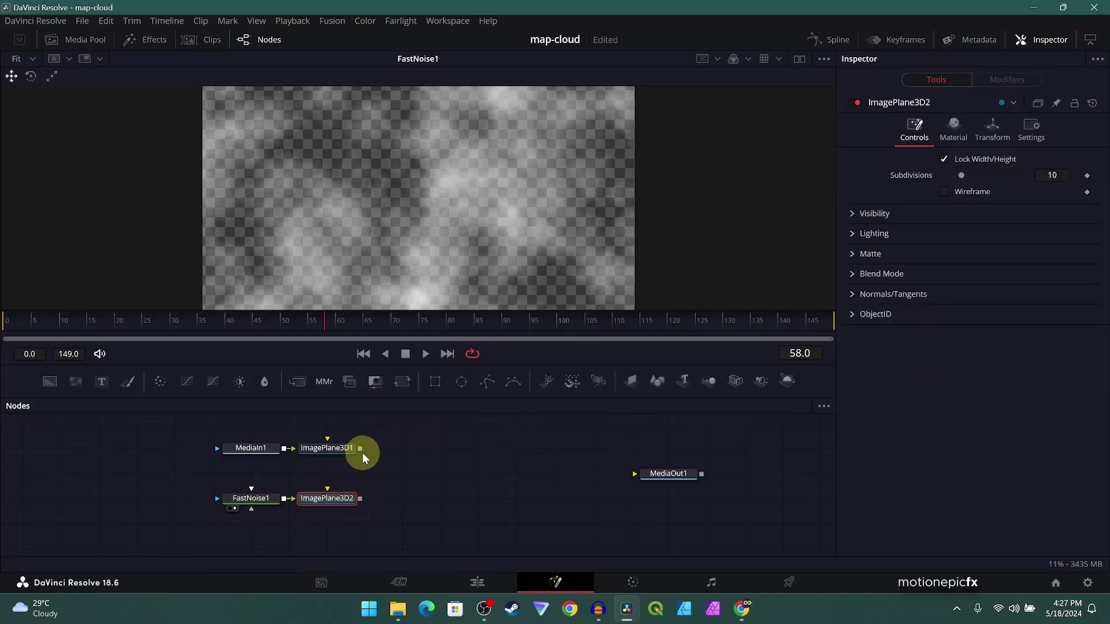
left_click_drag(363, 453, 359, 500)
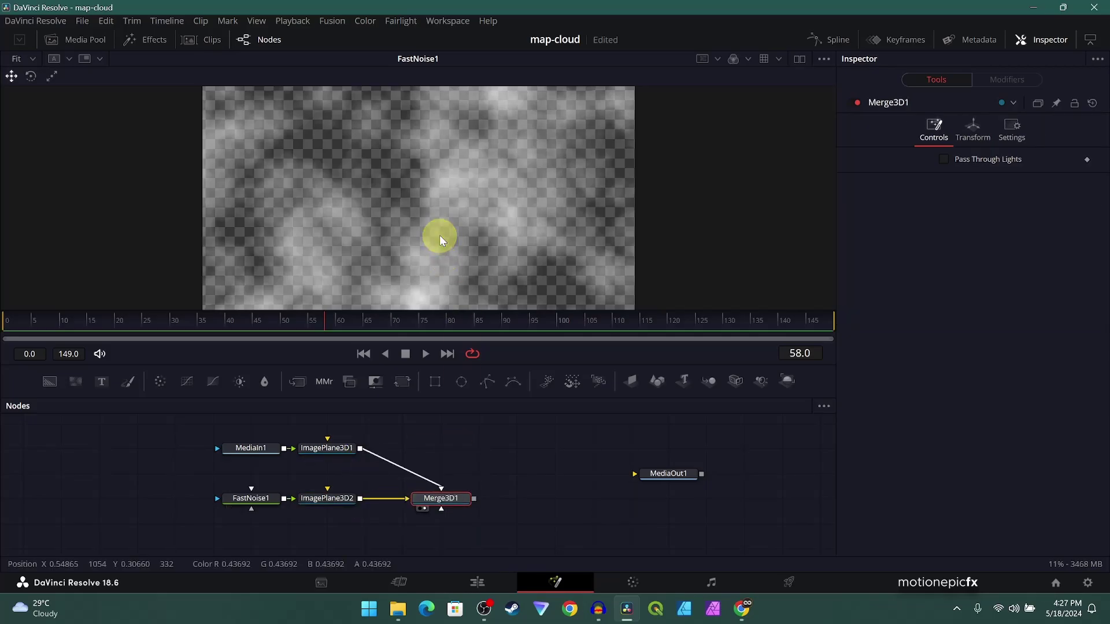
key("1")
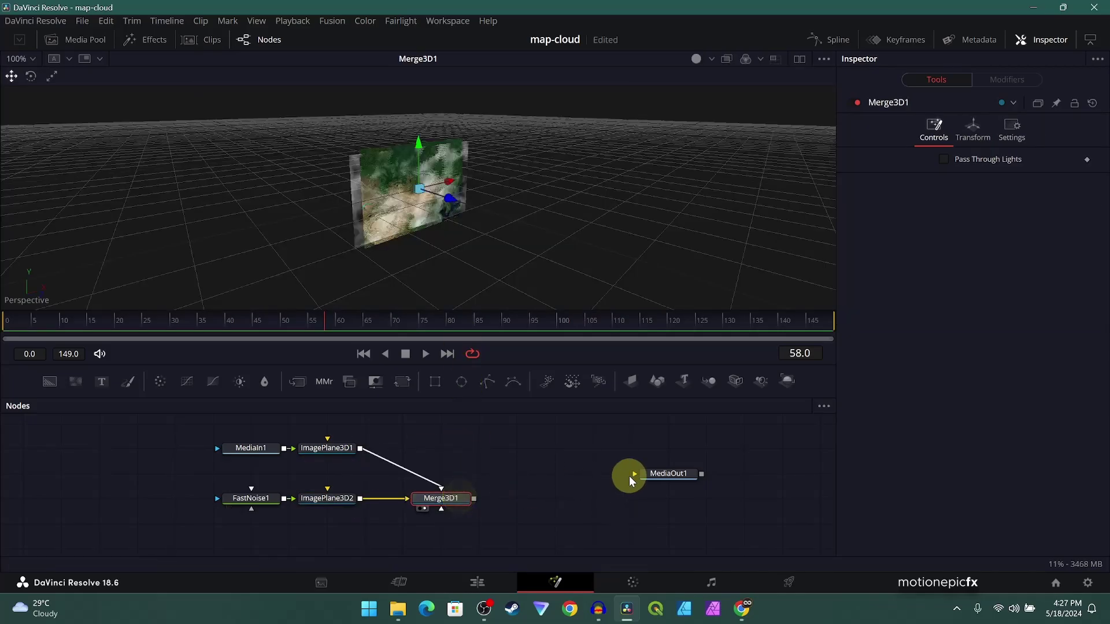
left_click_drag(394, 166, 385, 222)
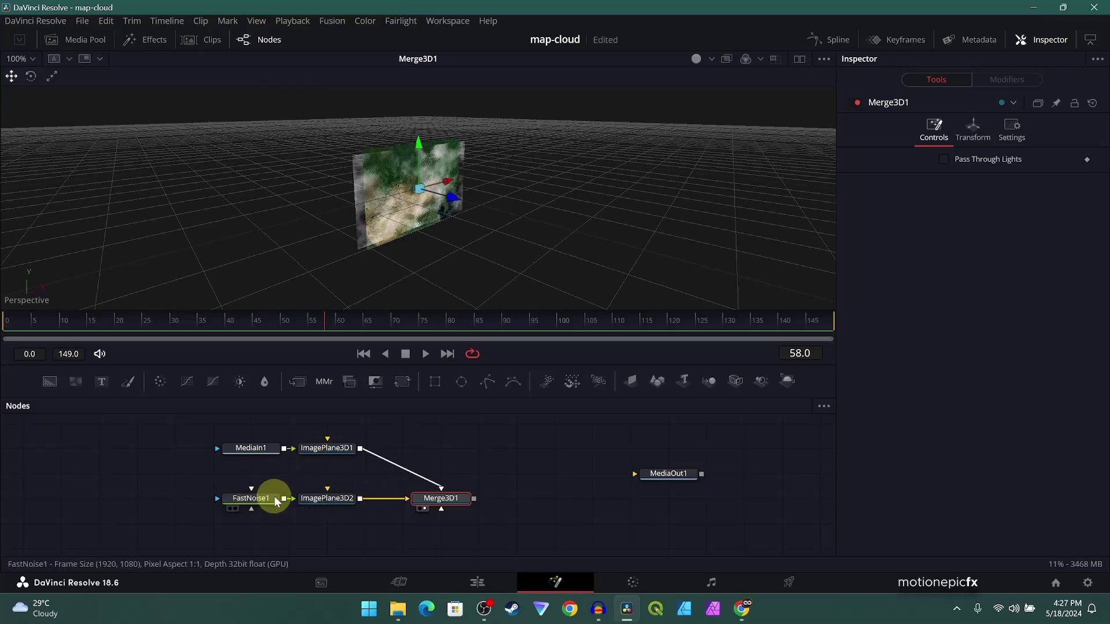
Move the ImagePlane3D2 cloud plane to Translation Z 0.3 and scale it to 1.457.
left_click(324, 498)
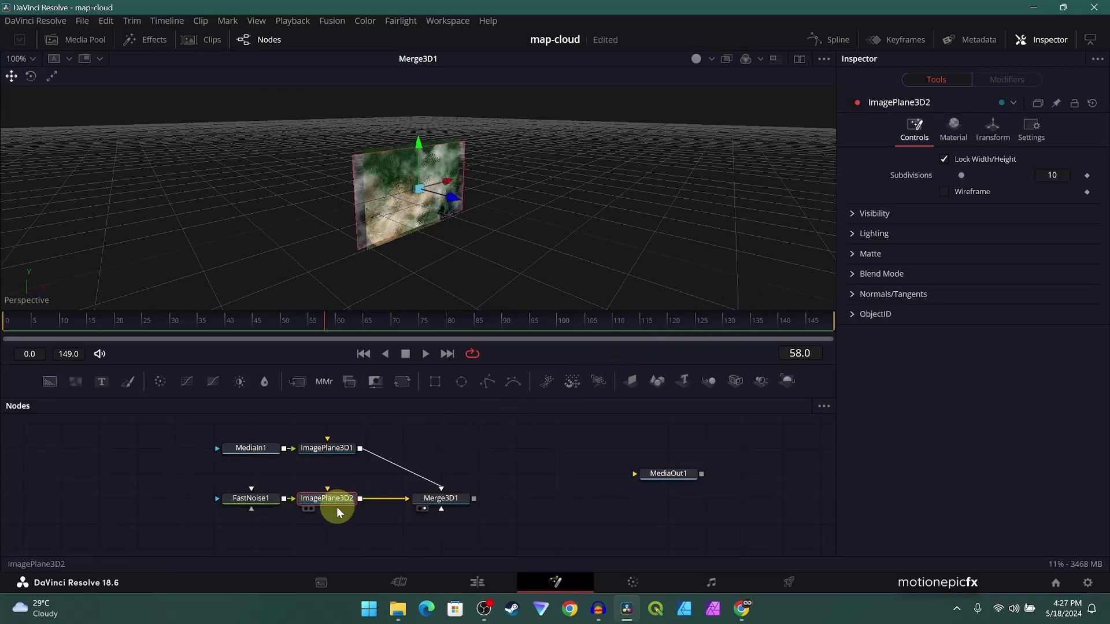
left_click(992, 128)
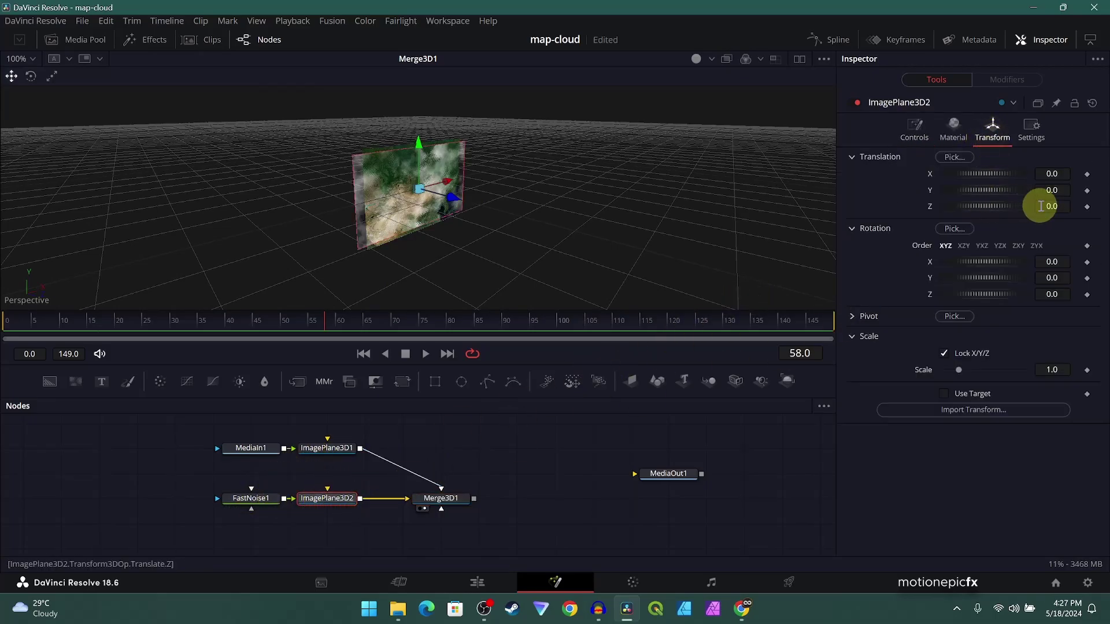
left_click_drag(1043, 206, 1064, 206)
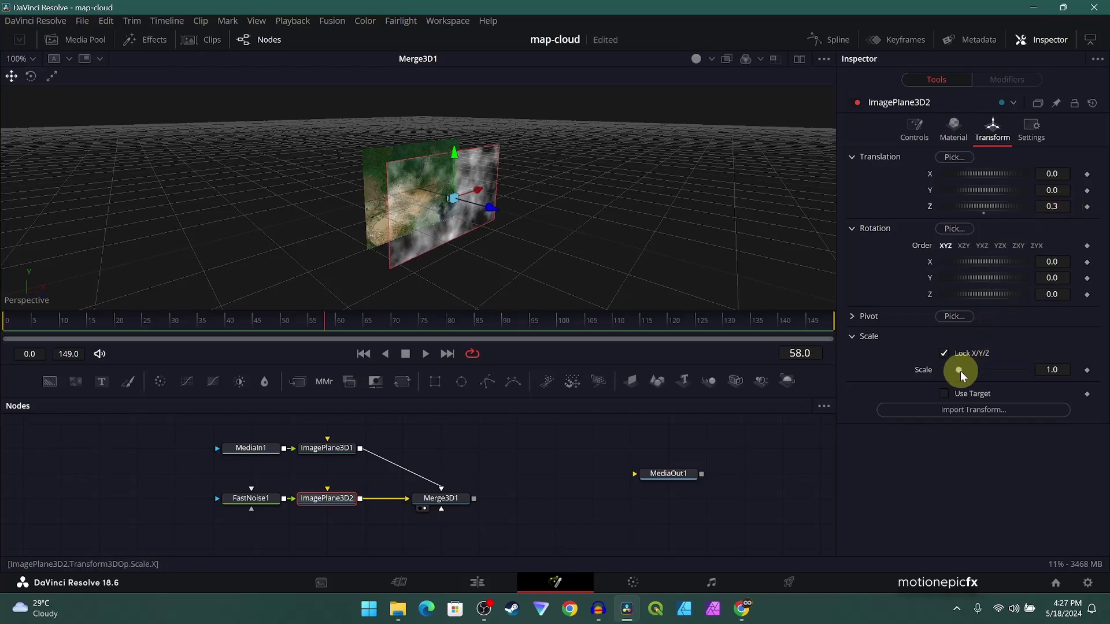
left_click_drag(958, 369, 970, 376)
Add a Camera3D1 node feeding Merge3D1 and place it above the merge.
left_click(451, 501)
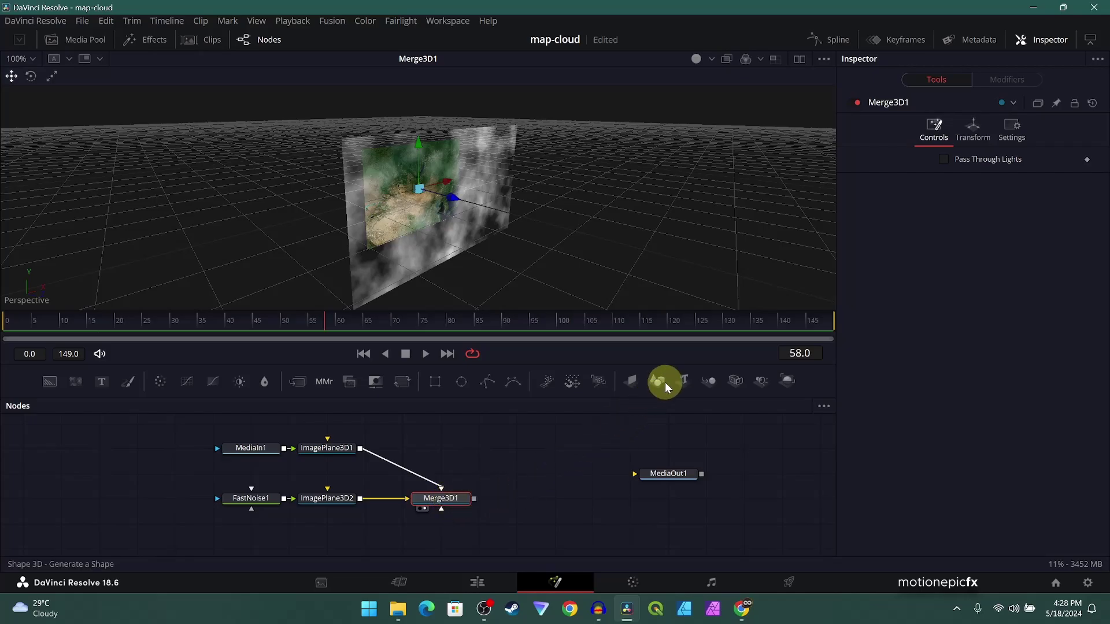
left_click(737, 386)
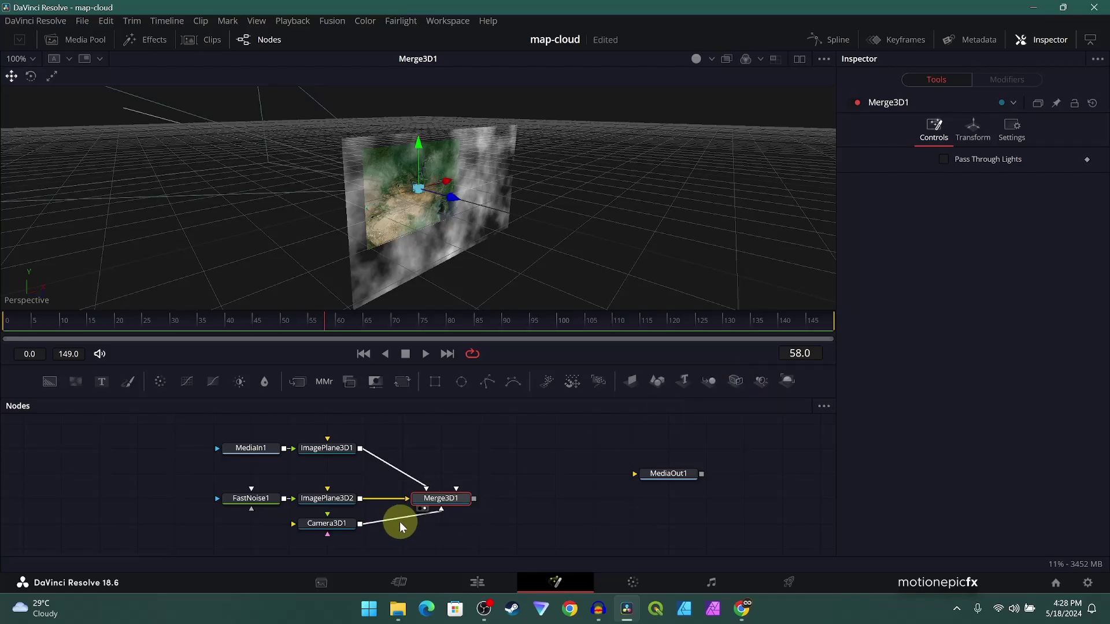
left_click_drag(363, 522, 535, 421)
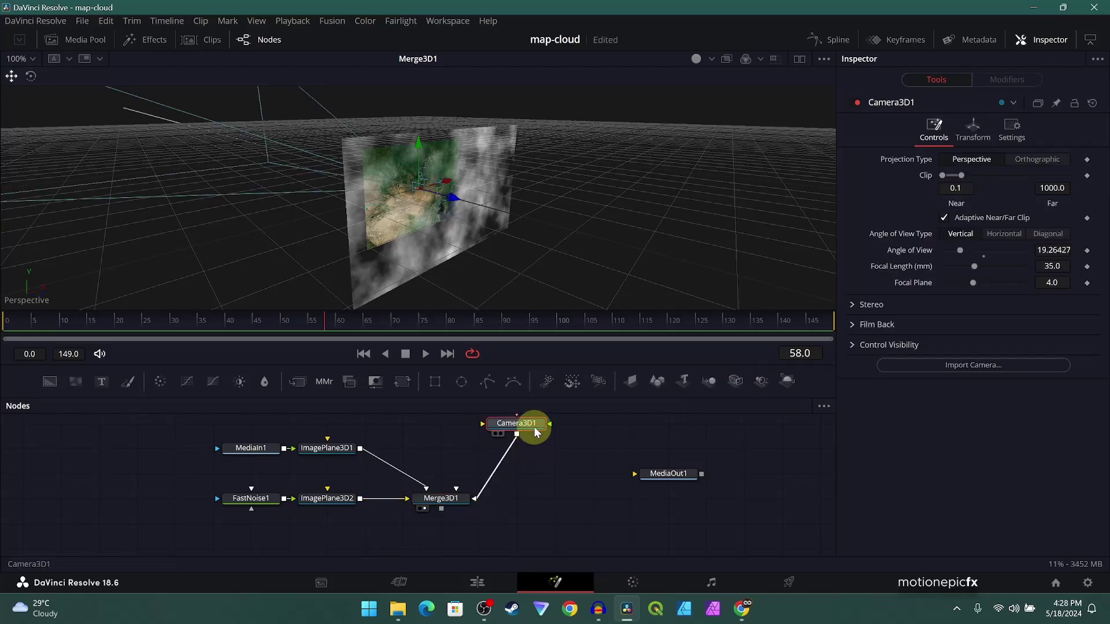
left_click_drag(515, 529, 408, 531)
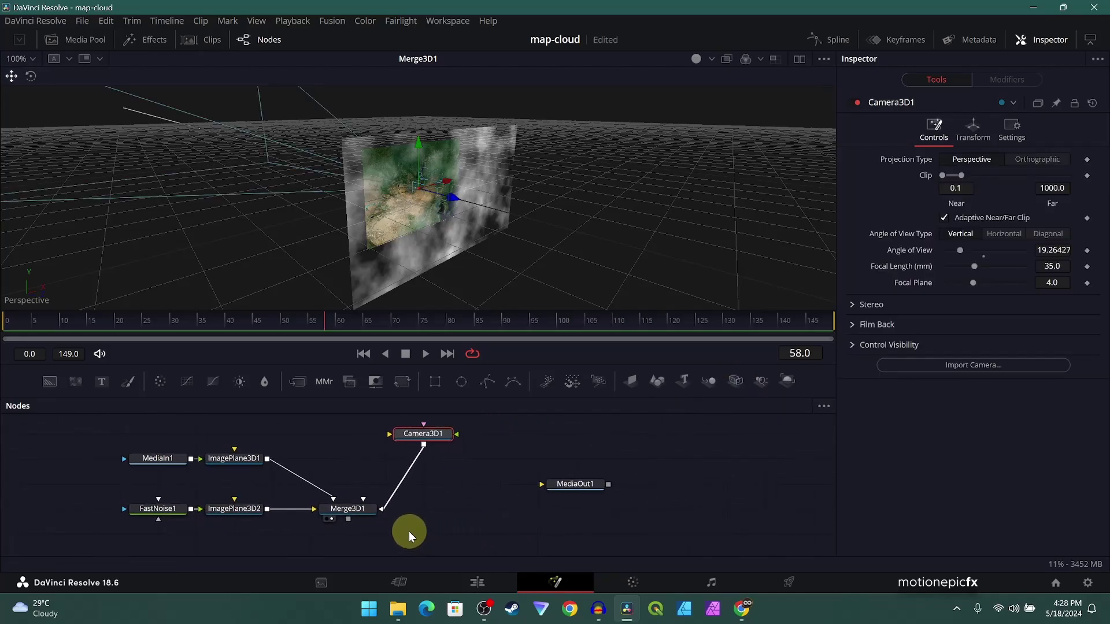
Add Renderer3D1 after Merge3D1, connect it to MediaOut1, and view MediaOut1.
left_click(363, 513)
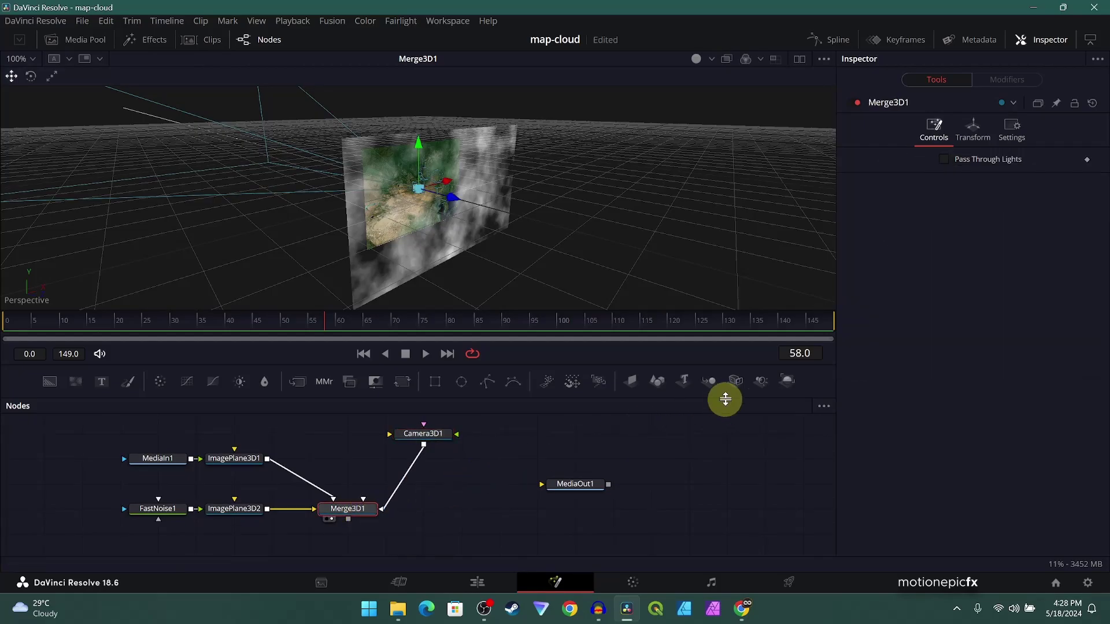
left_click(789, 382)
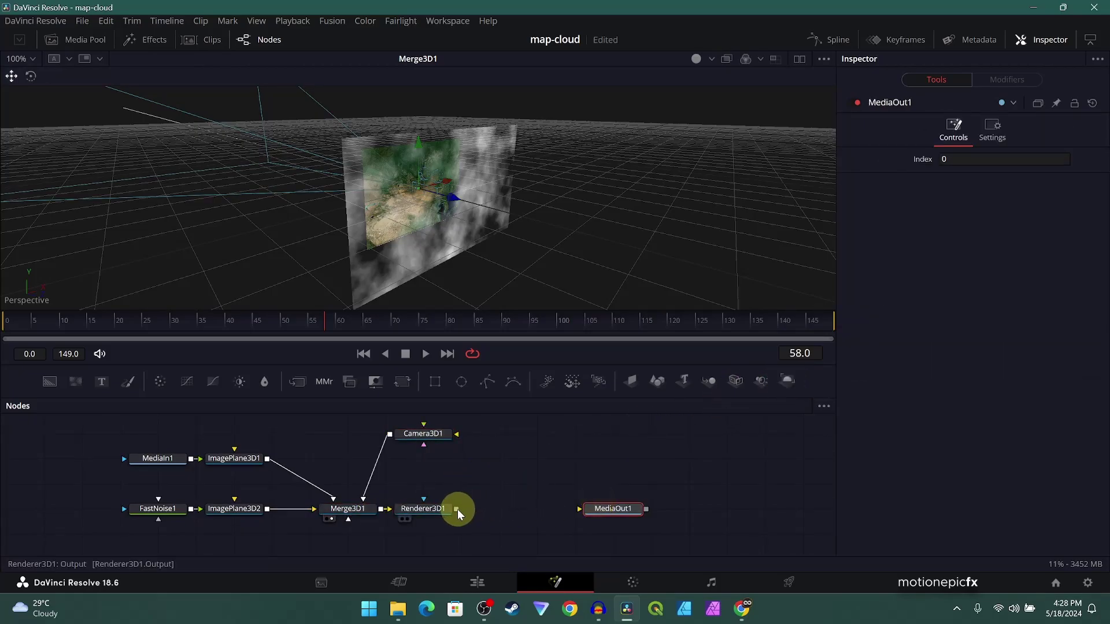
left_click_drag(456, 509, 607, 513)
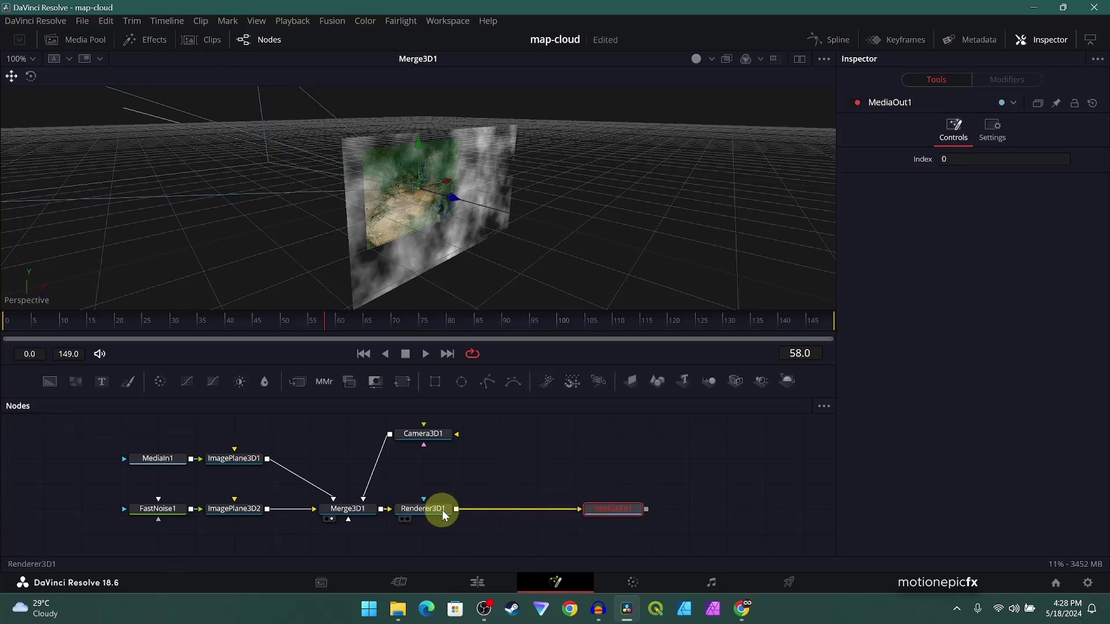
left_click_drag(610, 513, 533, 231)
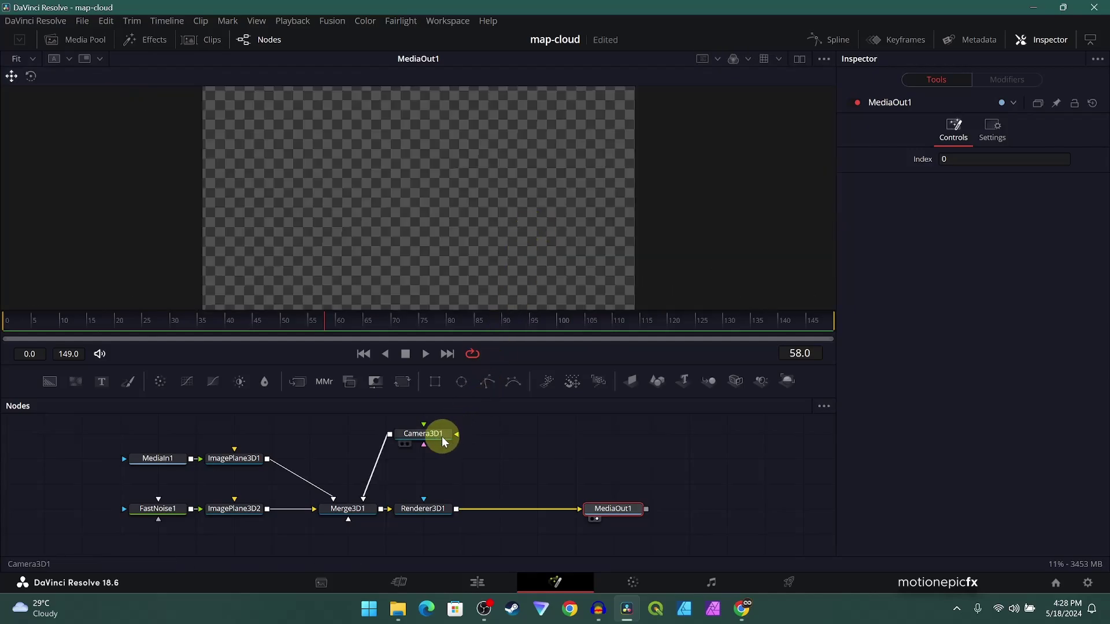
Set Camera3D1's Translation Z to 1.43 and enable Use Target.
left_click(412, 434)
left_click(973, 129)
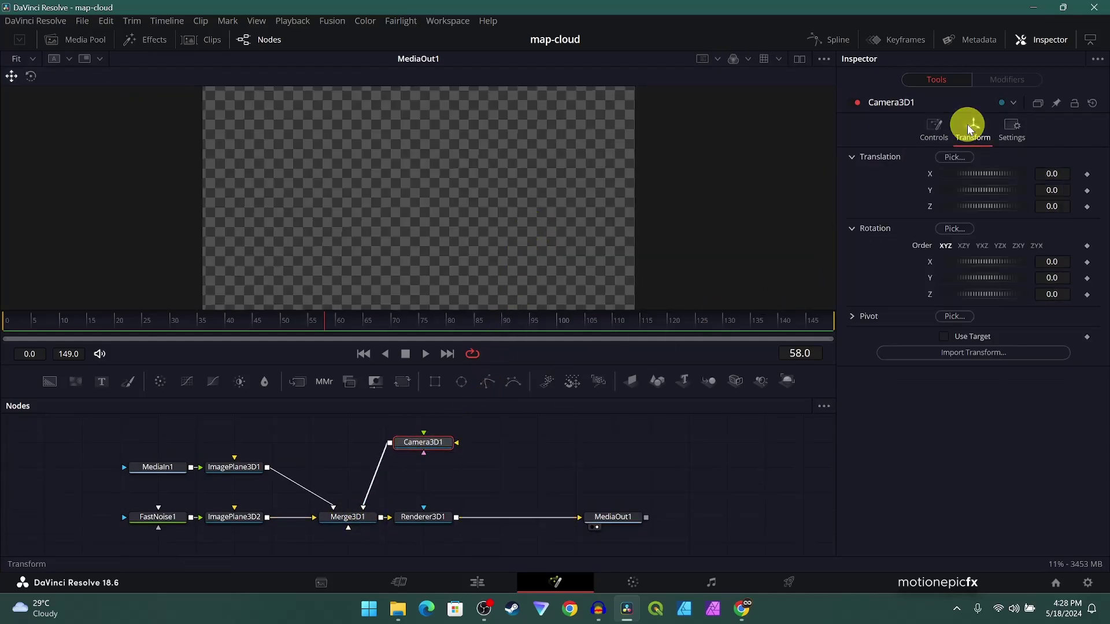
left_click_drag(983, 203, 981, 206)
left_click(1051, 207)
left_click_drag(1051, 207, 1085, 216)
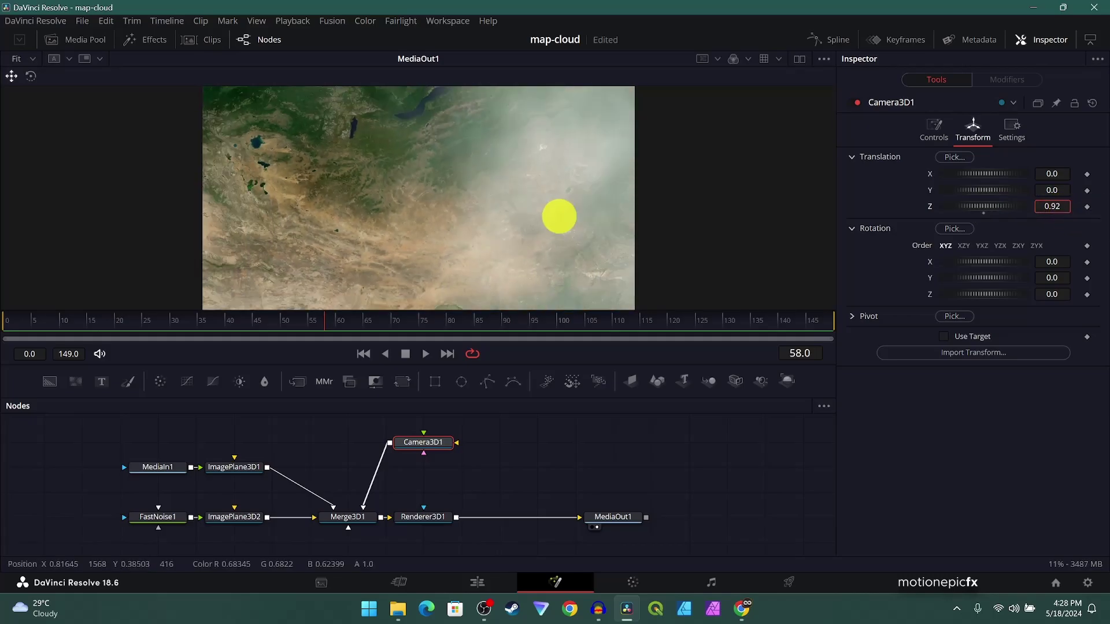
mouse_move(576, 214)
left_mouse_down()
mouse_move(627, 218)
mouse_move(592, 215)
left_mouse_up()
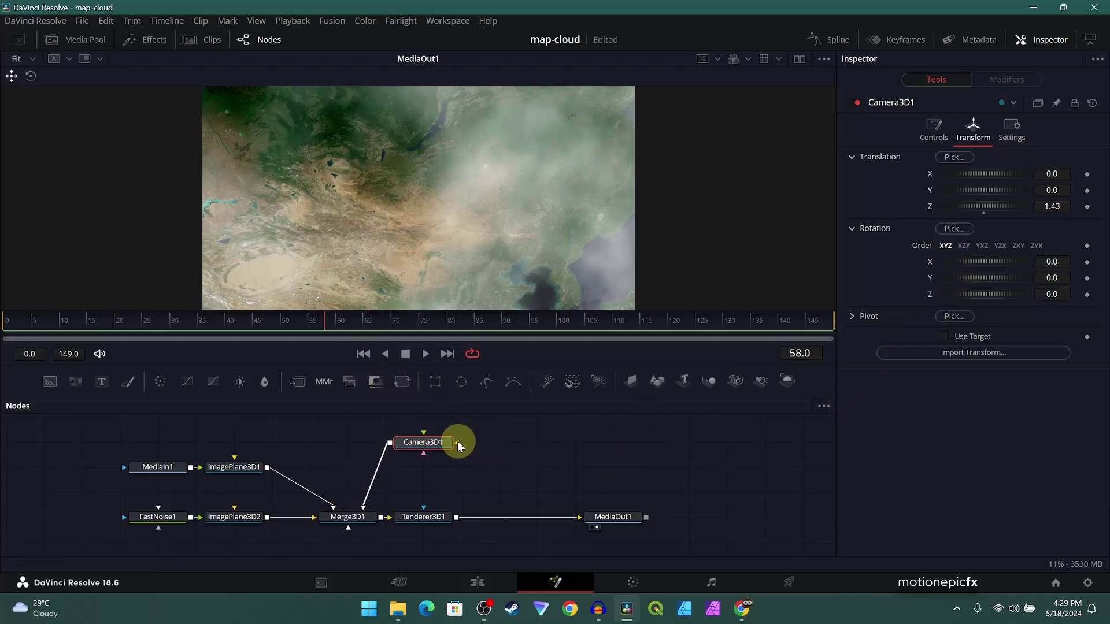
left_click(944, 337)
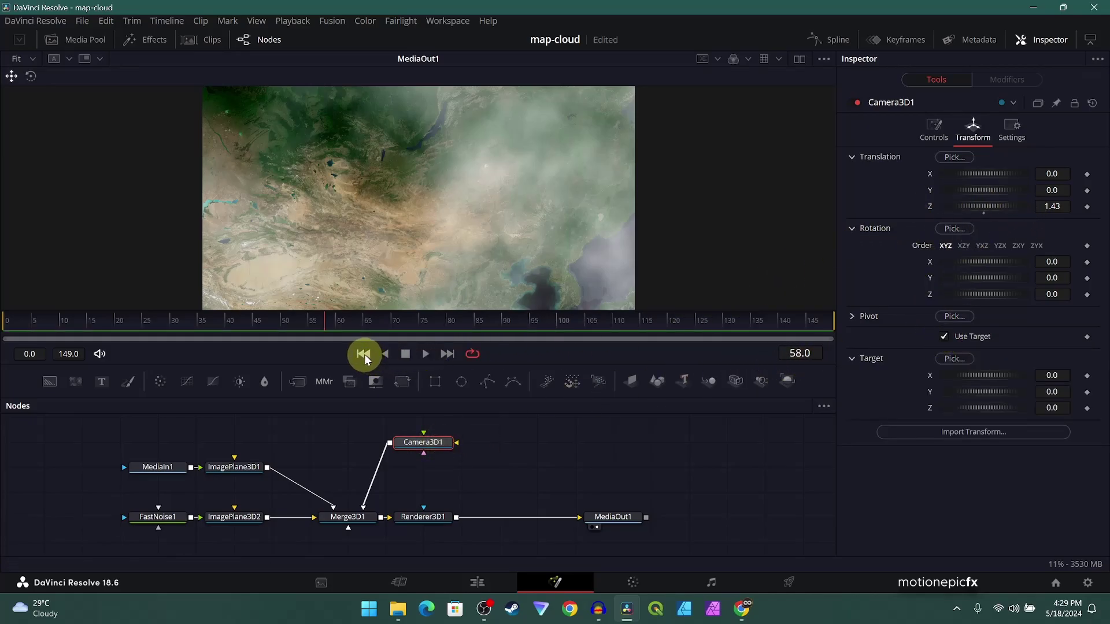
Keyframe Camera3D1's Translate group to reach Y -0.839, Z 0.77 at frame 149, and enlarge ImagePlane3D2.
left_click(364, 355)
left_click(800, 354)
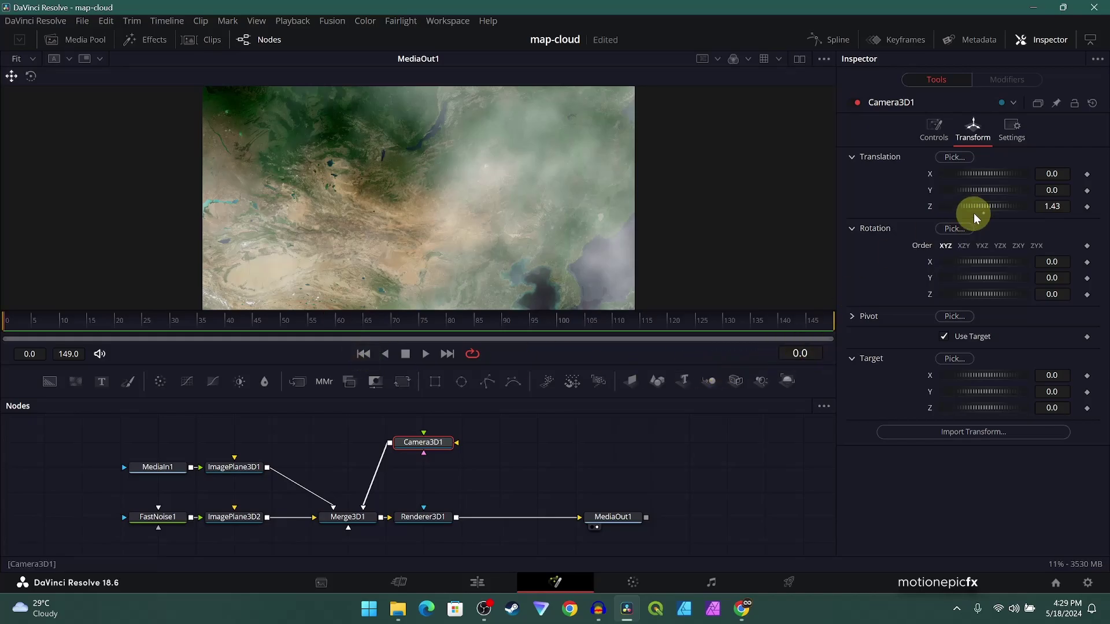
right_click(902, 171)
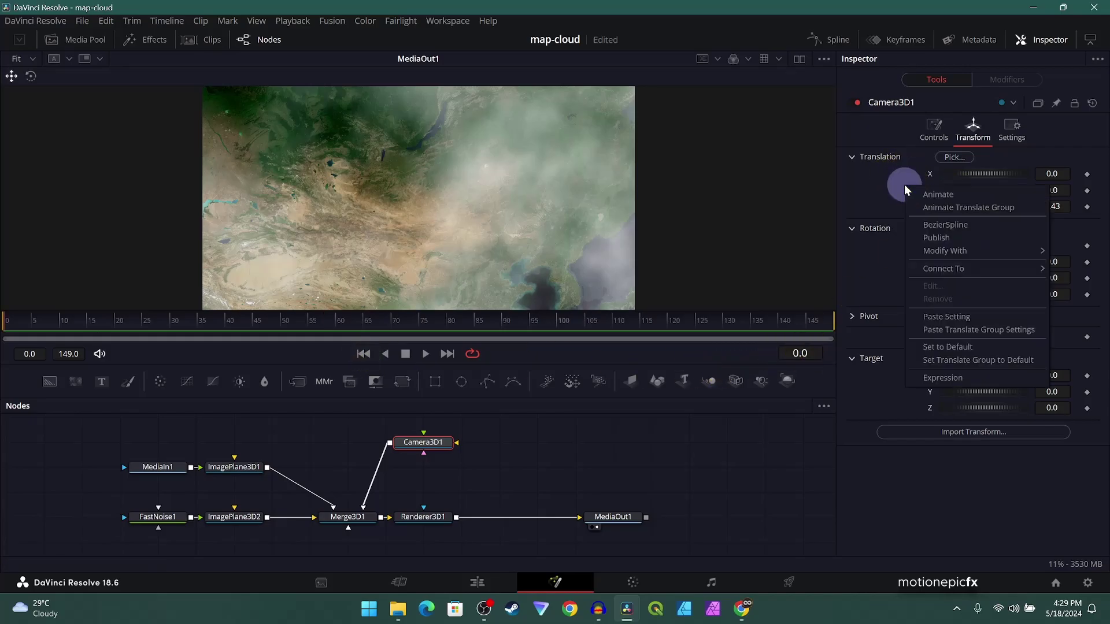
left_click(942, 208)
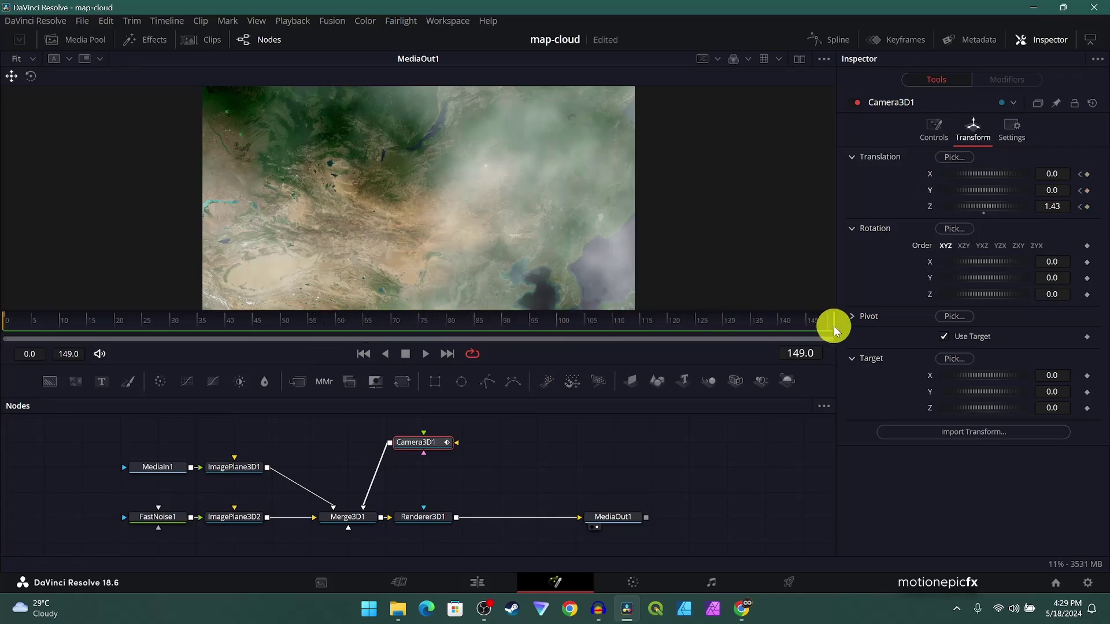
left_click_drag(1055, 206, 688, 297)
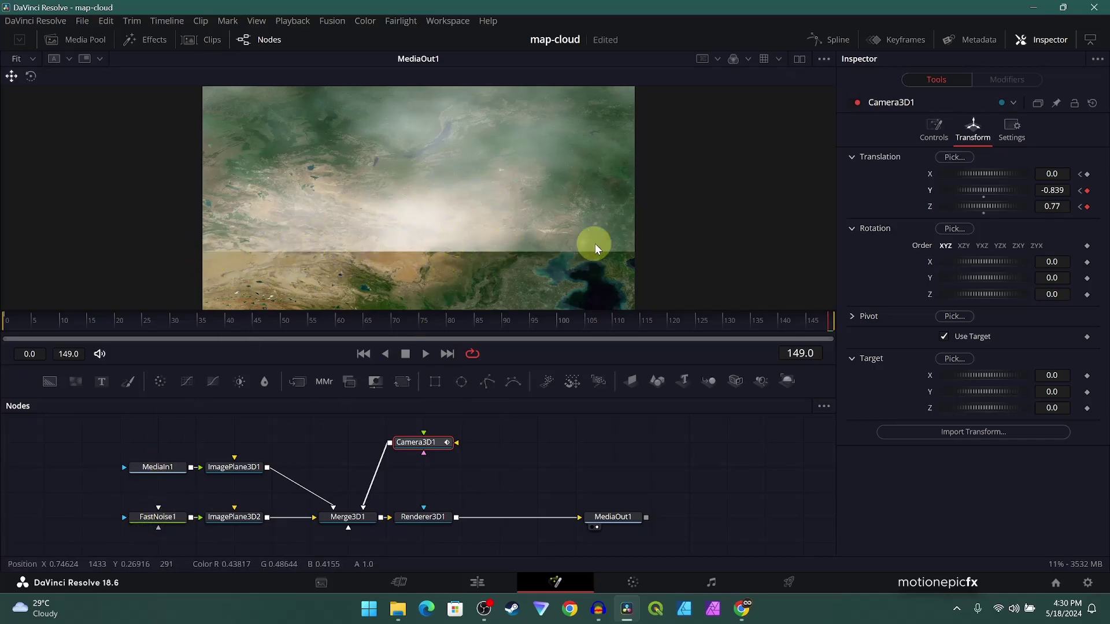
left_click(230, 516)
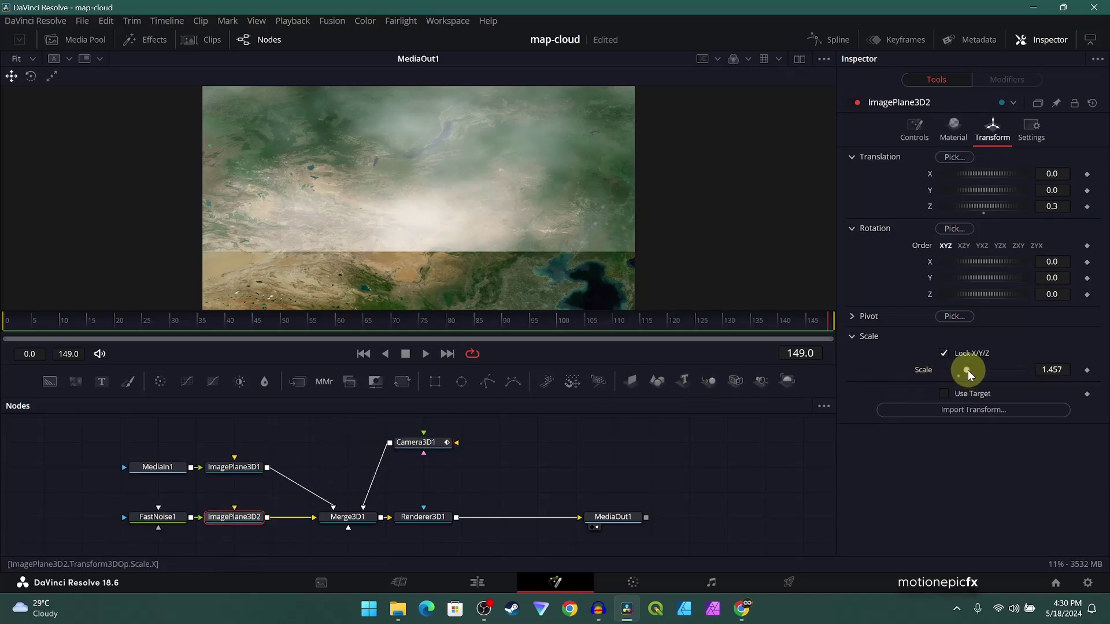
left_click_drag(968, 370, 974, 370)
Finish scaling the cloud plane to 1.851 and preview playback in high quality.
left_click(386, 422)
left_click(363, 354)
left_click(518, 450)
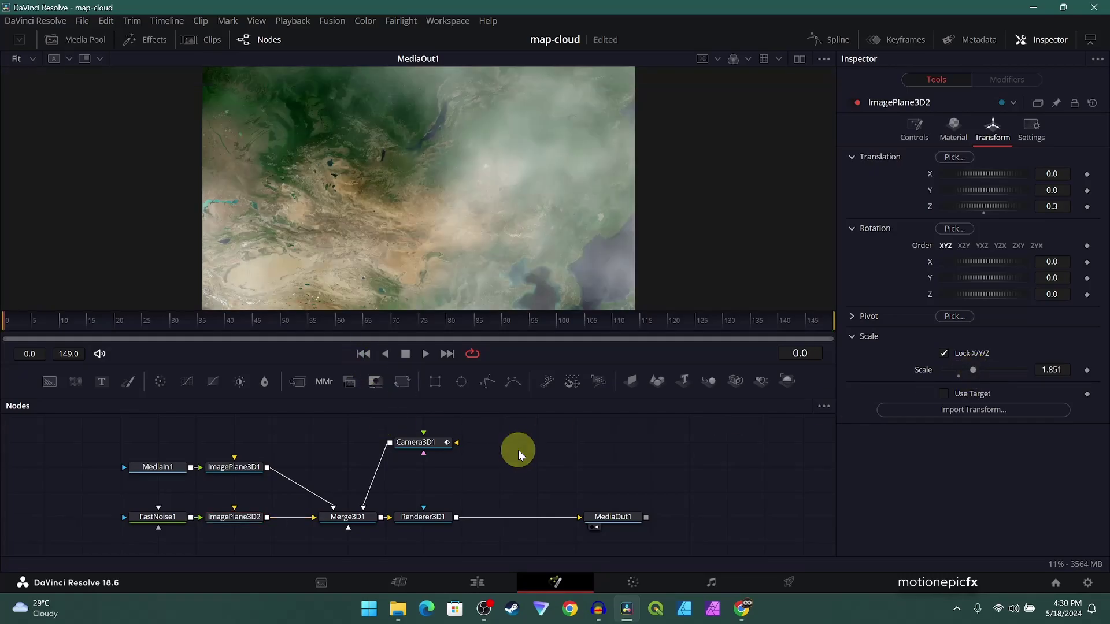
key("space")
right_click(550, 355)
left_click(570, 366)
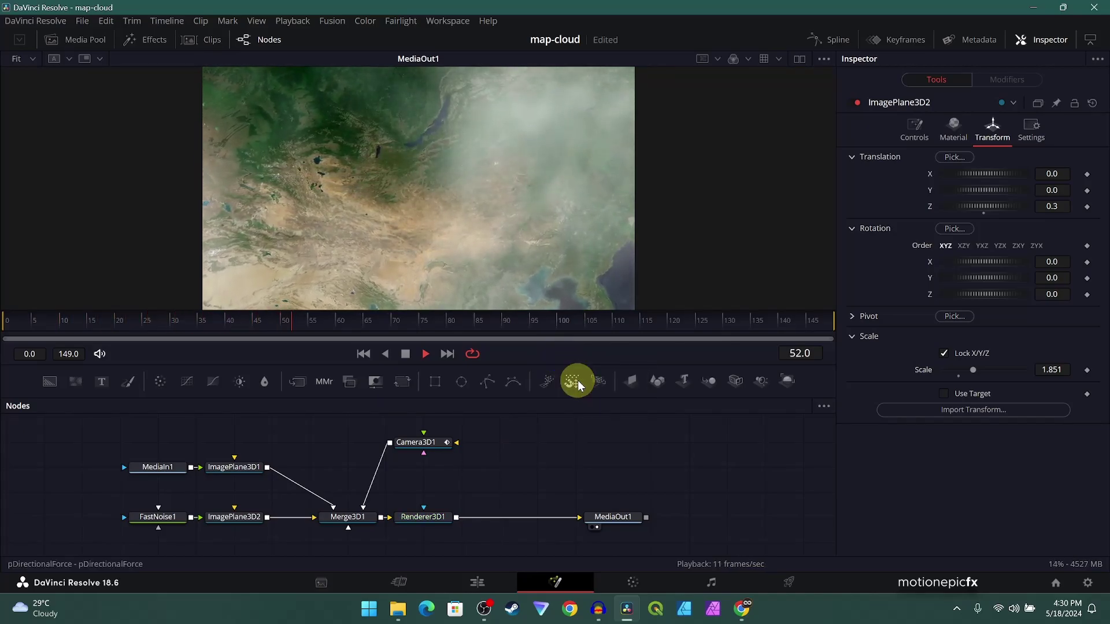
key("space")
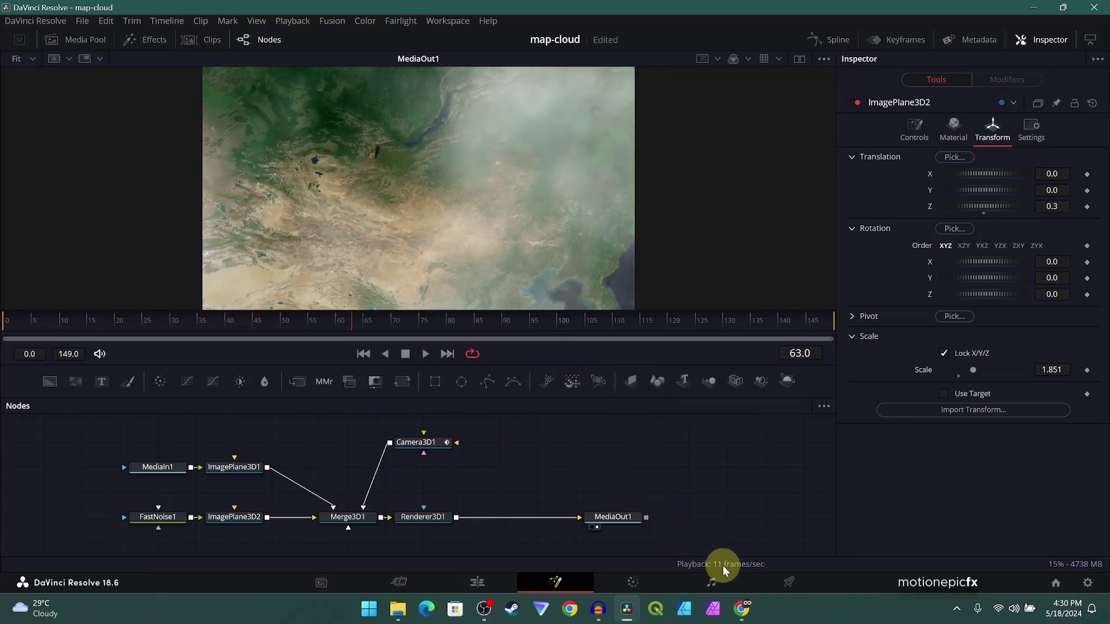
Set Timeline Proxy Resolution to Half and replay the camera move from the start.
left_click(293, 22)
mouse_move(396, 71)
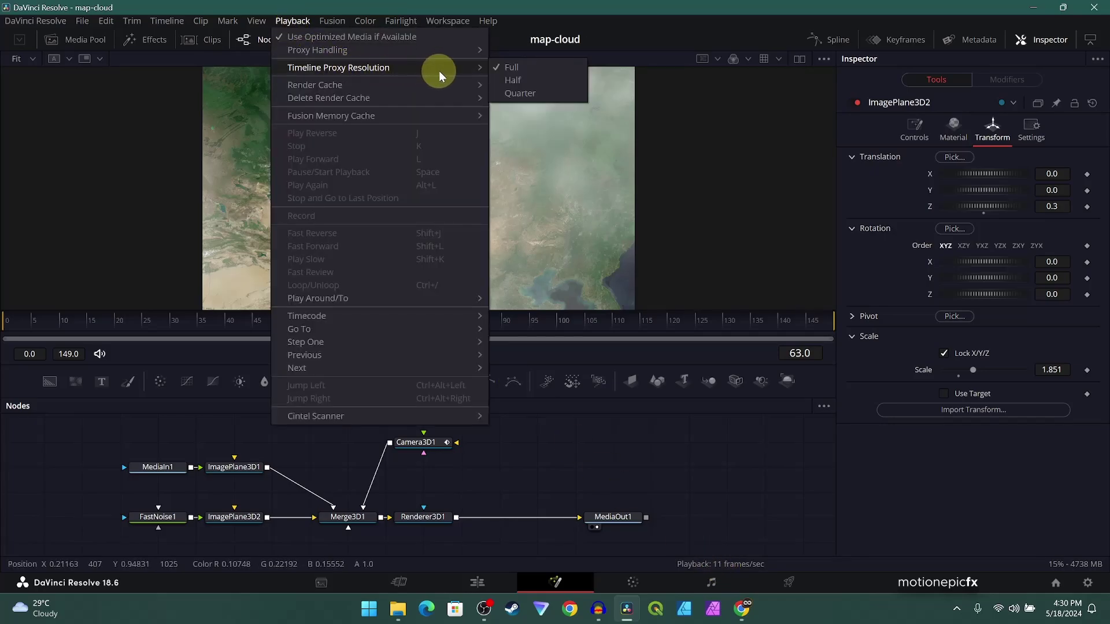
left_click(518, 81)
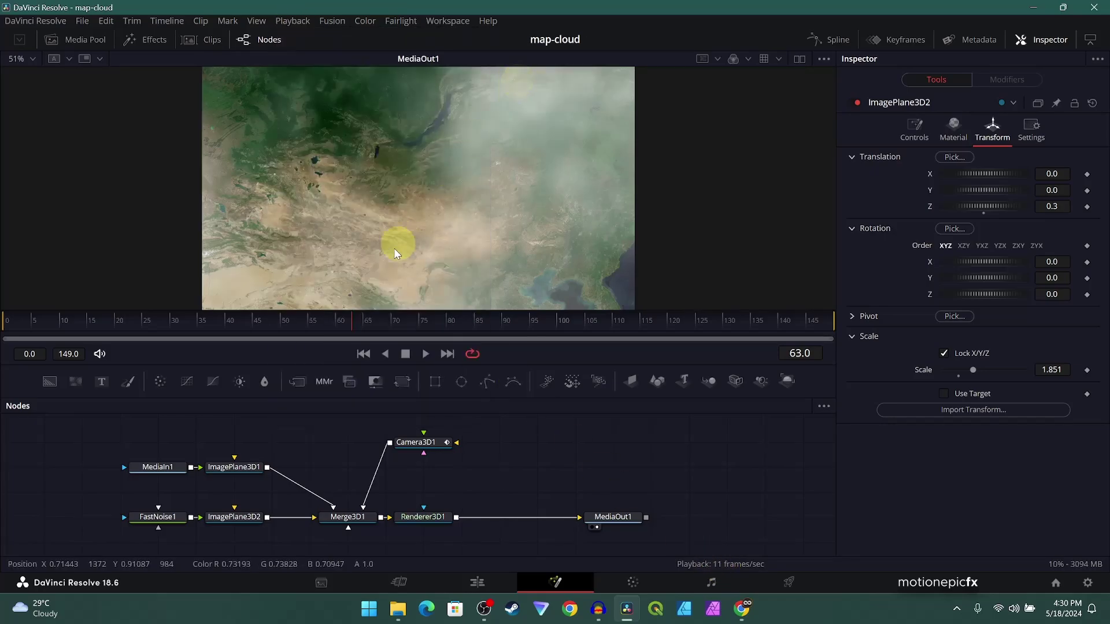
left_click(357, 354)
key("space")
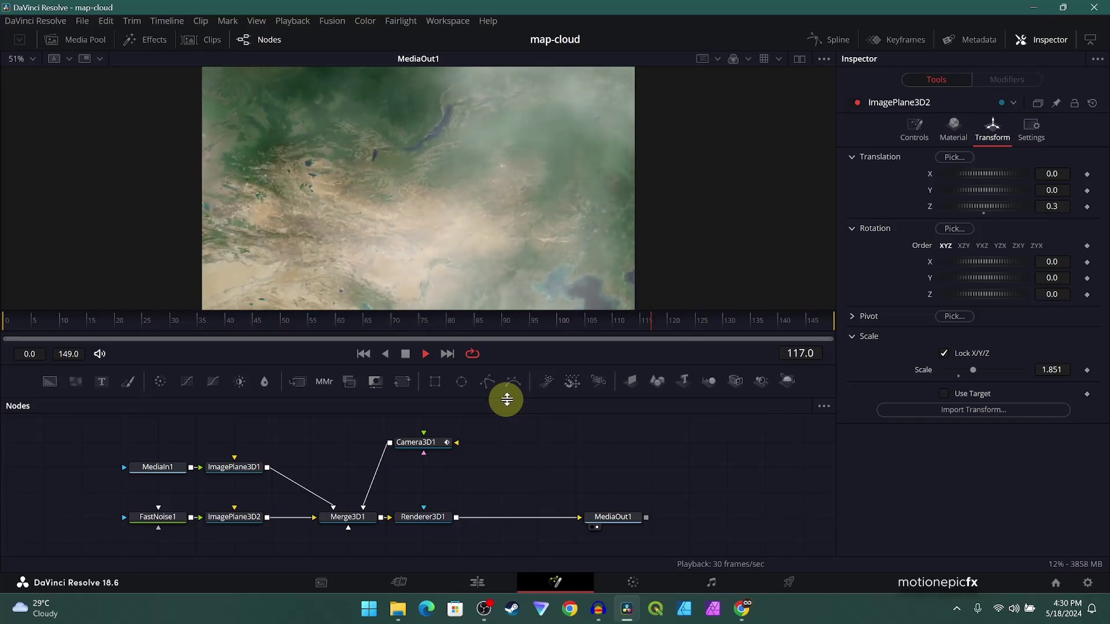
At frame 149, reset Camera3D1's Translation Y to 0.
left_click_drag(800, 322, 843, 334)
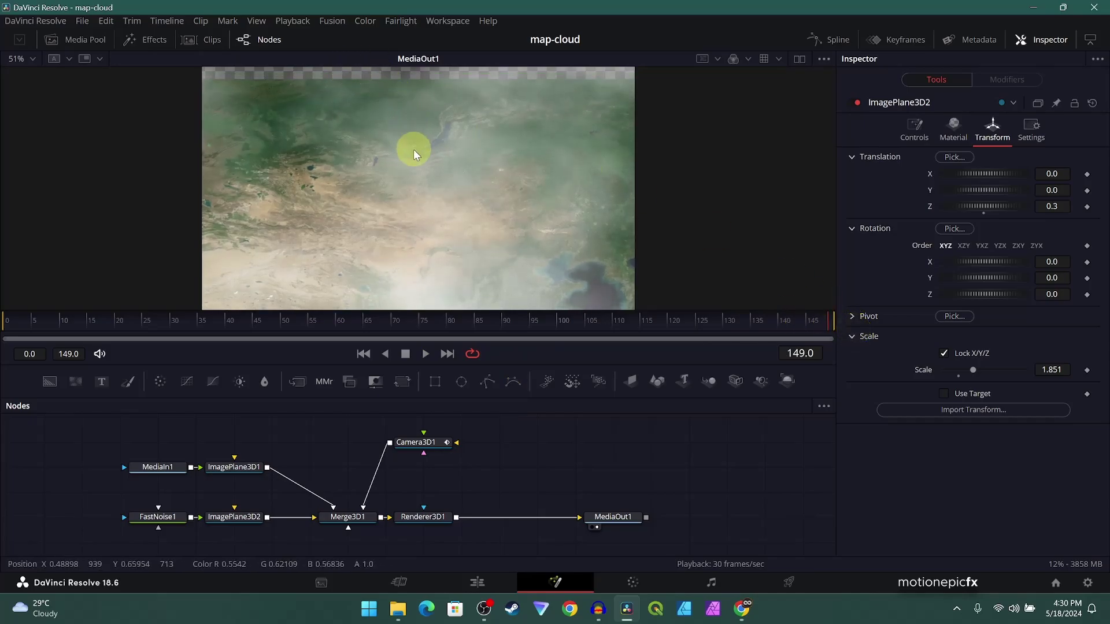
scroll(414, 149, "down", 2)
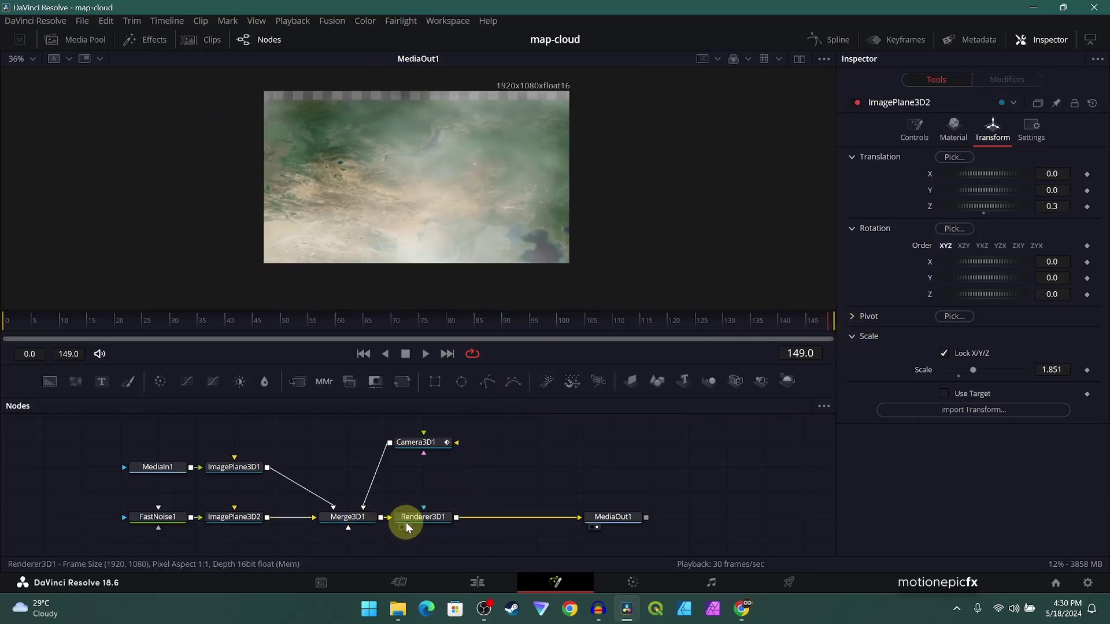
left_click(422, 445)
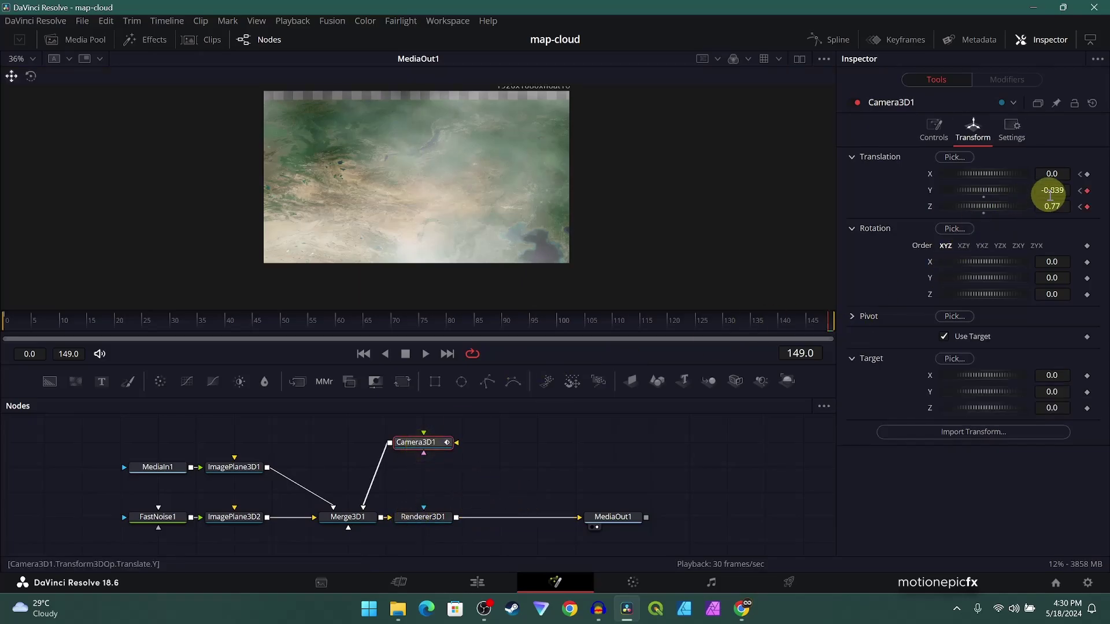
mouse_move(1054, 190)
left_mouse_down()
mouse_move(1083, 191)
mouse_move(1042, 202)
left_mouse_up()
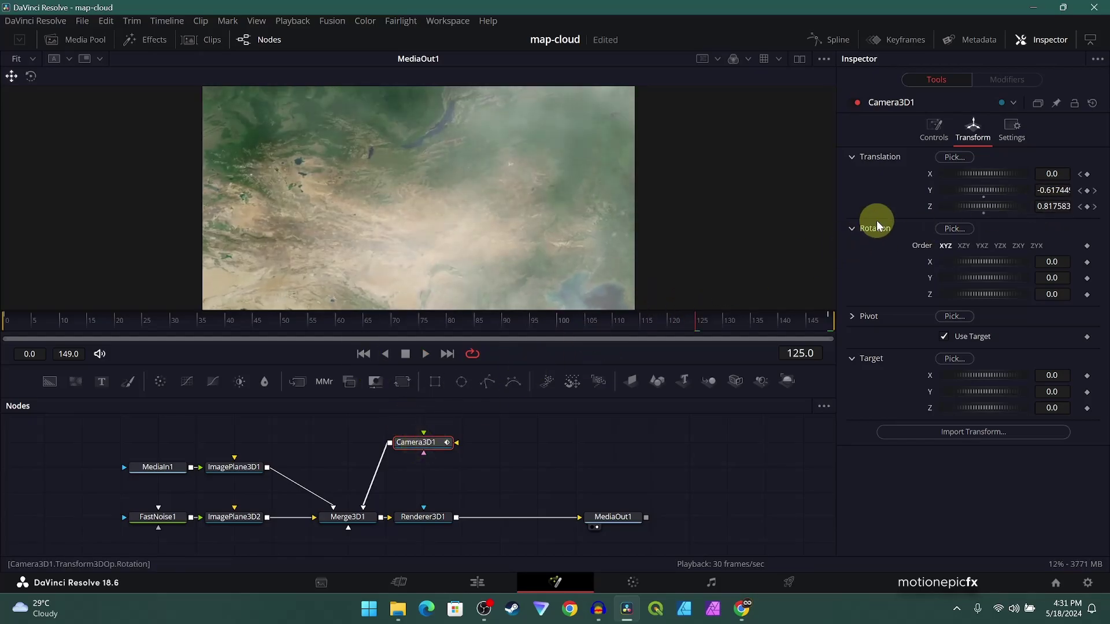
left_click(929, 189)
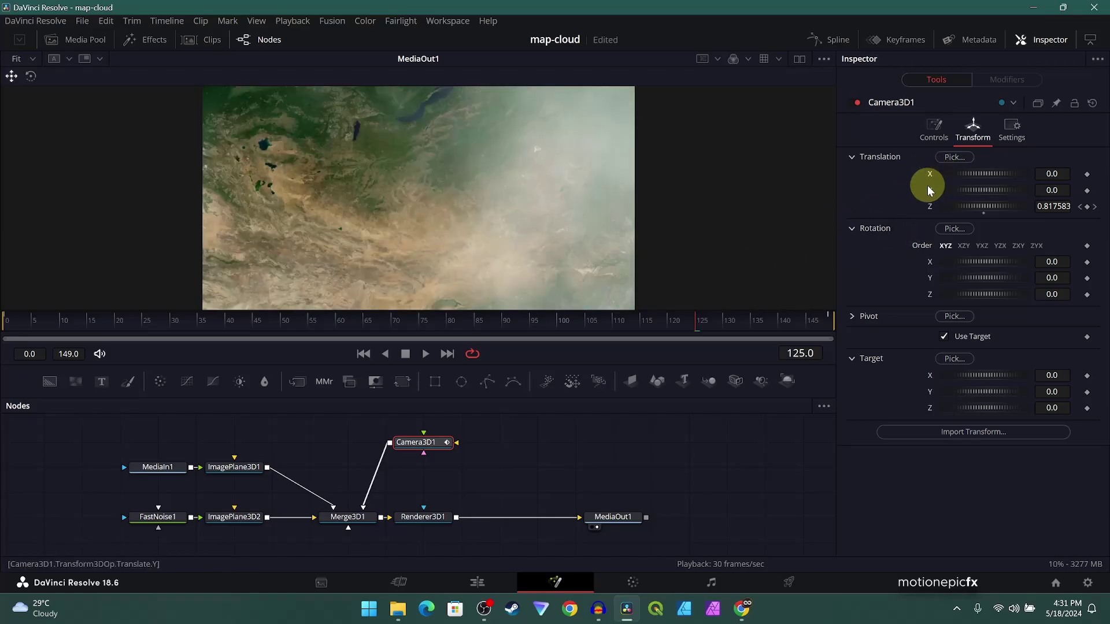
Set the camera's frame-149 Translation Z to 0.98 and play back the straight push-in.
left_click_drag(47, 321, 843, 353)
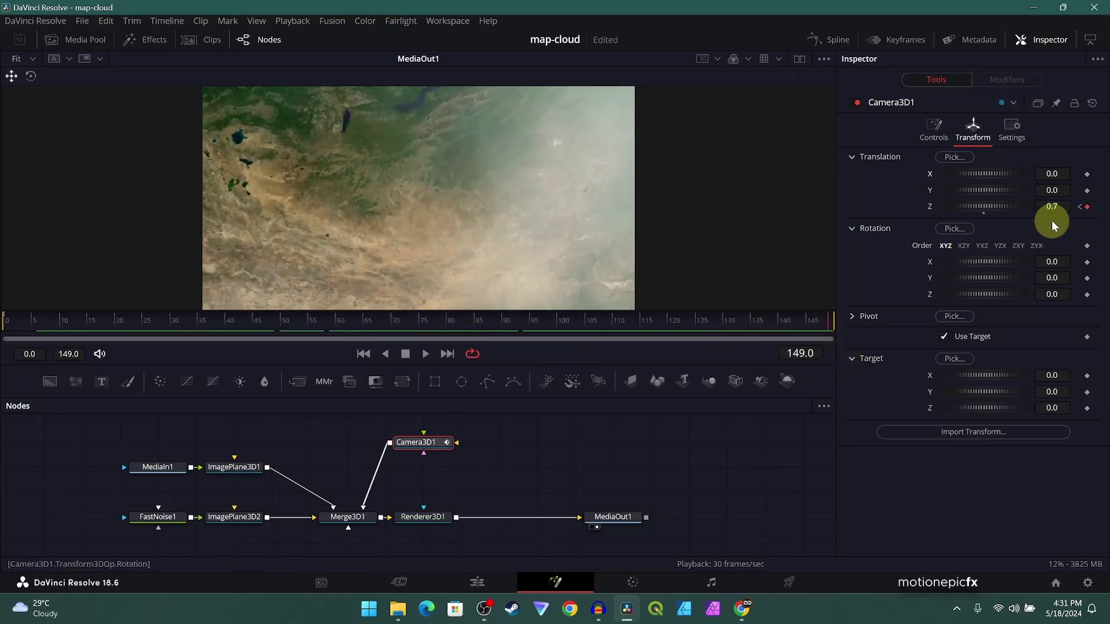
mouse_move(1055, 209)
left_mouse_down()
mouse_move(1035, 206)
mouse_move(1065, 206)
left_mouse_up()
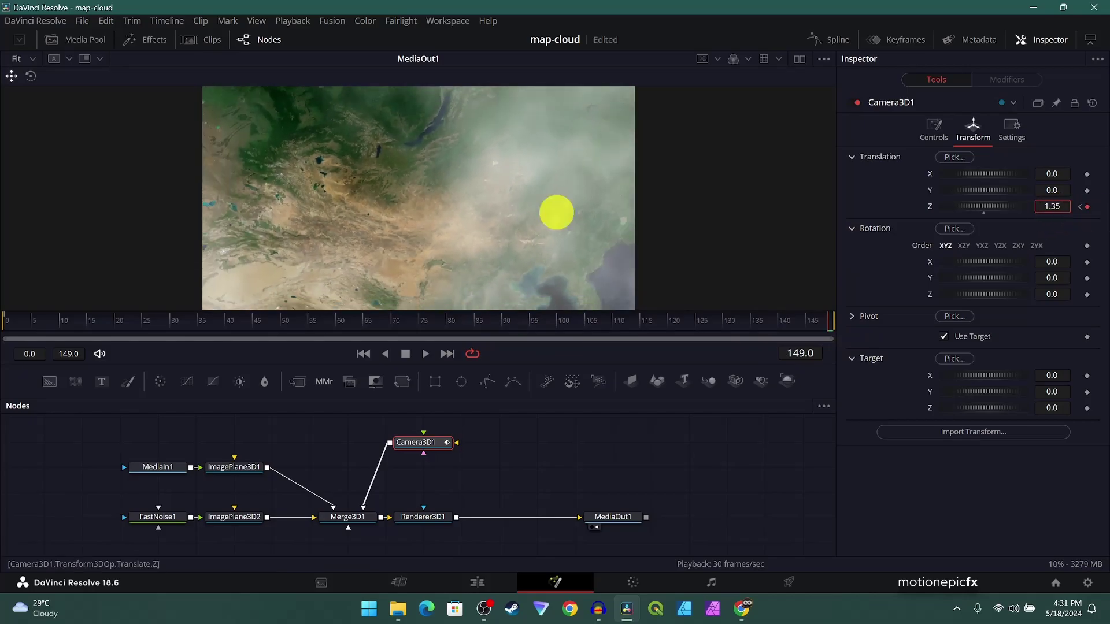
left_click_drag(582, 217, 531, 218)
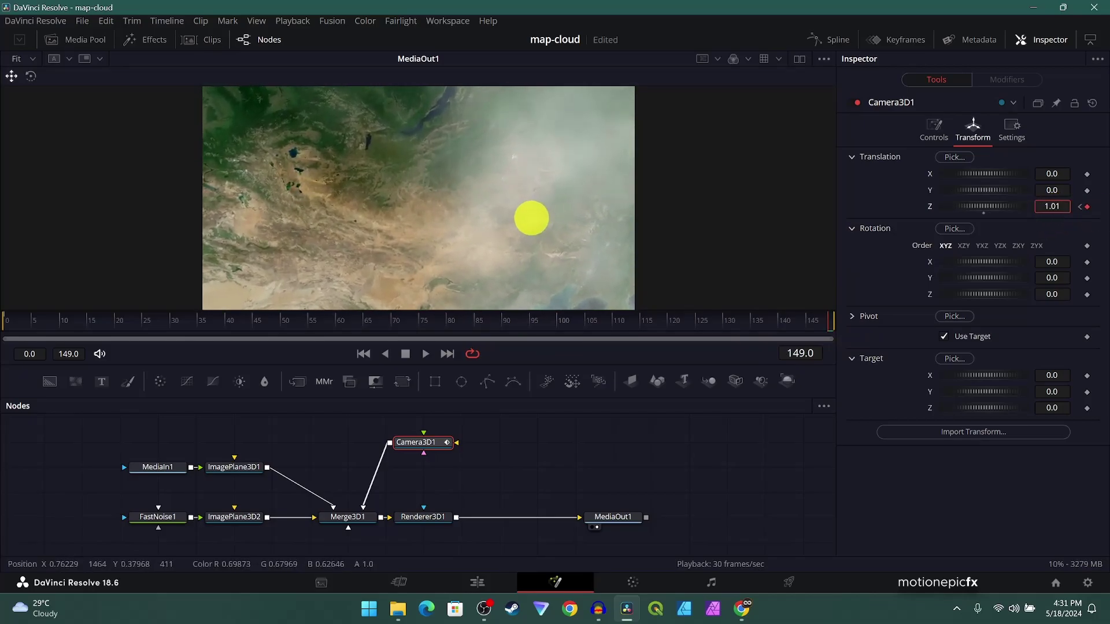
left_click(363, 354)
key("space")
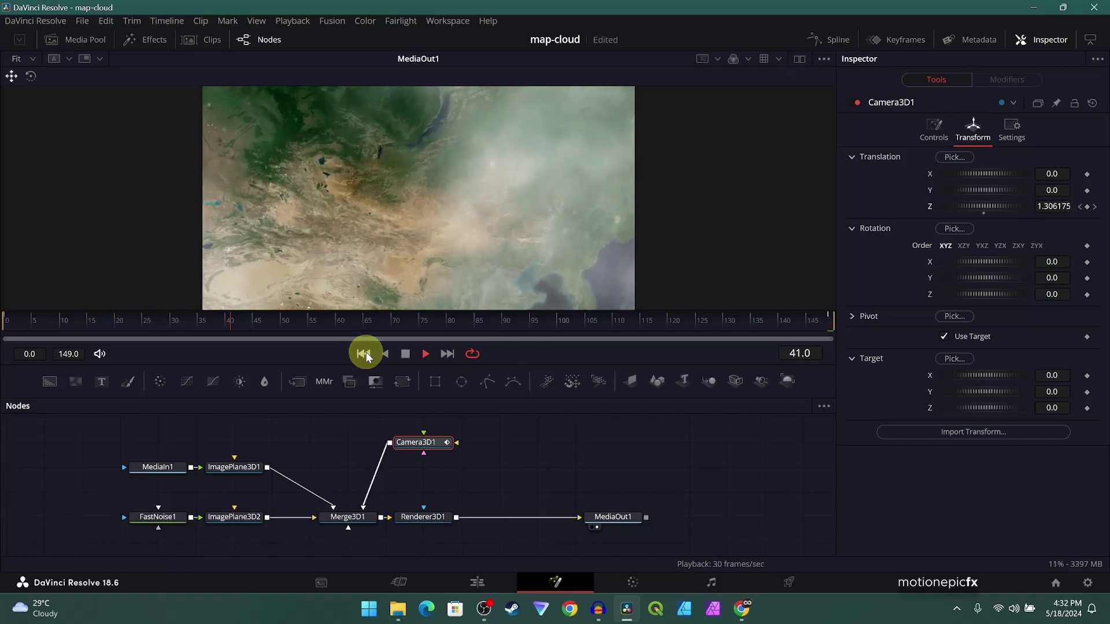
mouse_move(616, 329)
left_mouse_down()
mouse_move(632, 330)
mouse_move(576, 327)
mouse_move(712, 328)
mouse_move(609, 321)
left_mouse_up()
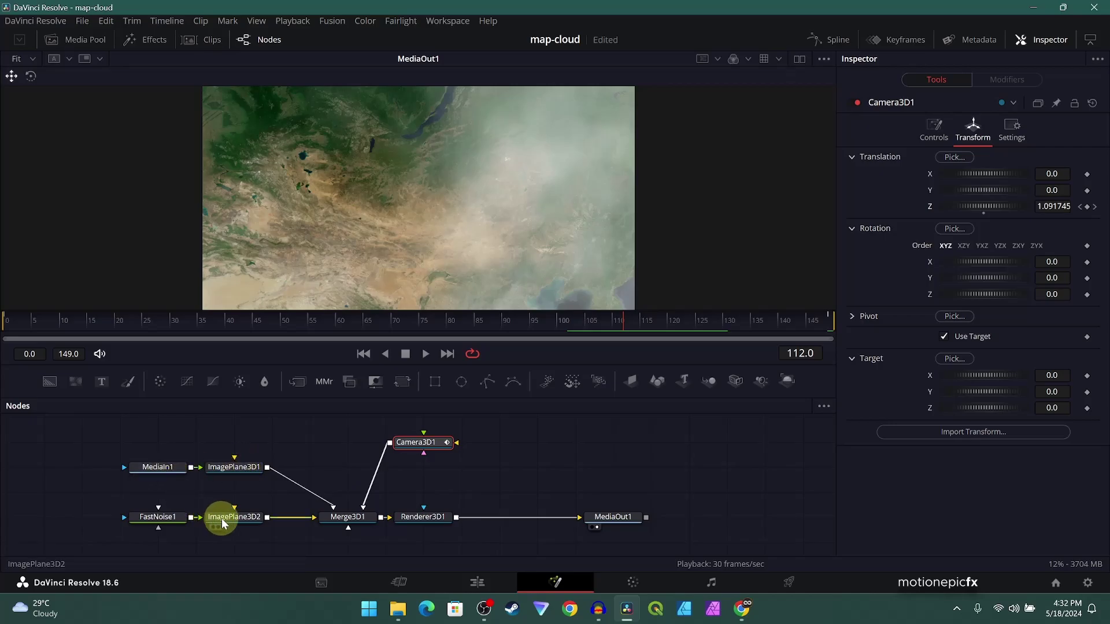
Set the ImagePlane3D2 cloud plane's Z position to 0.89.
left_click(243, 520)
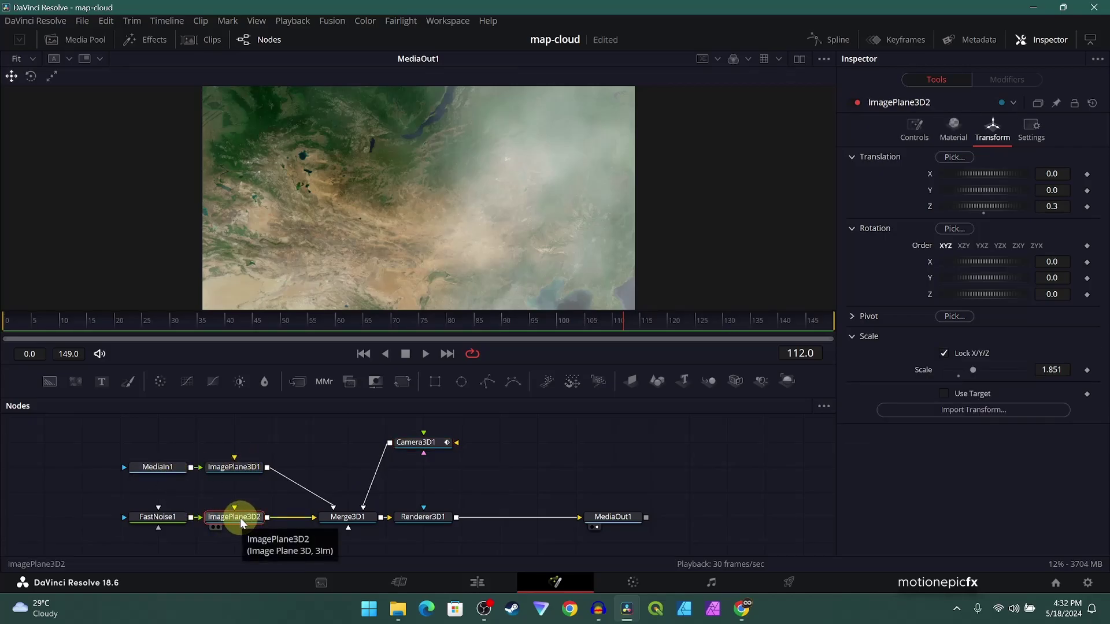
left_click(1060, 208)
type("0.89")
key("Return")
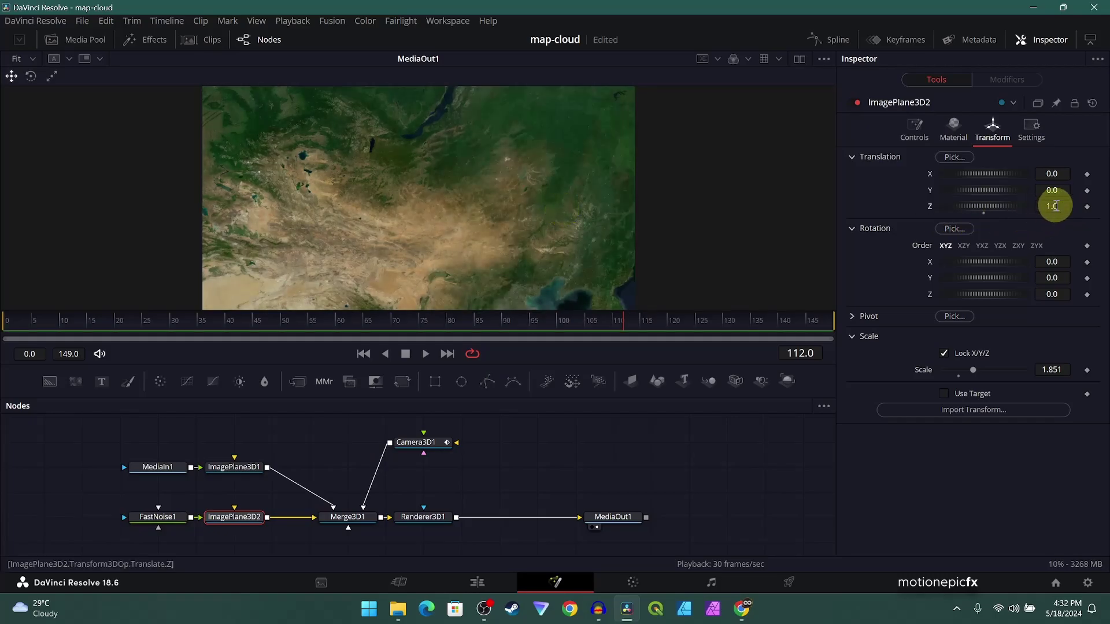
Raise FastNoise1's Scale to 10.71 for a denser cloud pattern.
left_click_drag(478, 324, 7, 327)
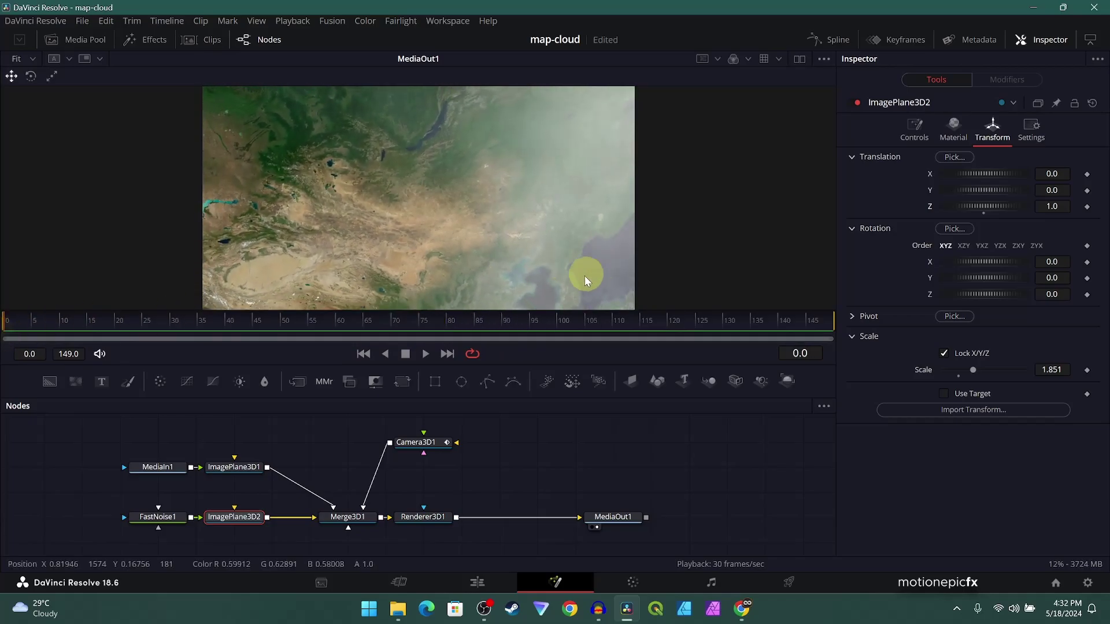
left_click(158, 519)
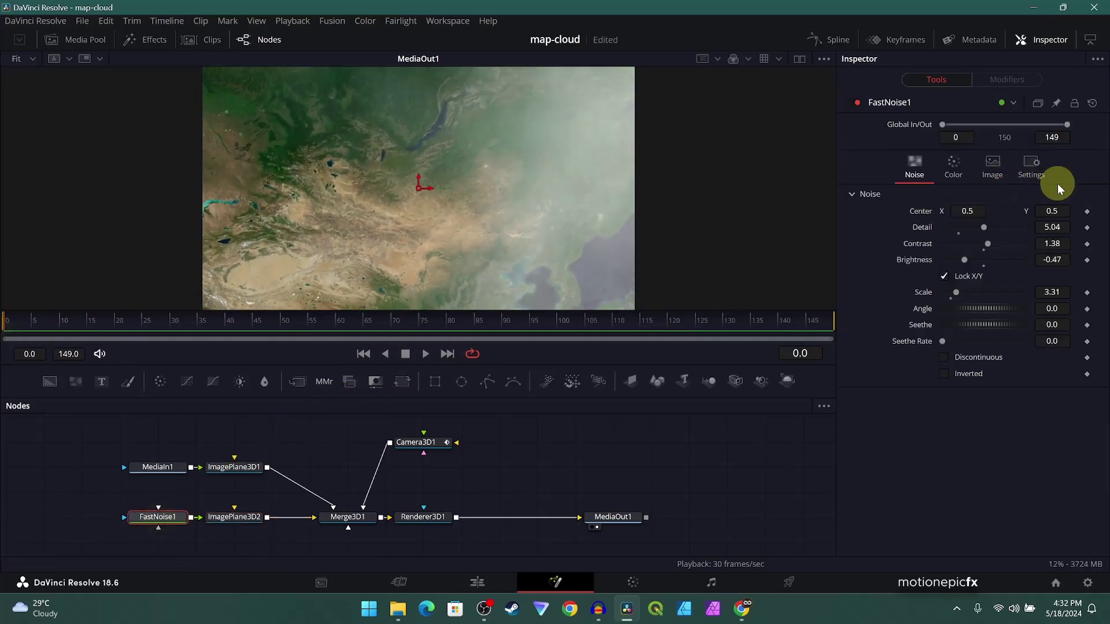
left_click_drag(956, 296, 984, 296)
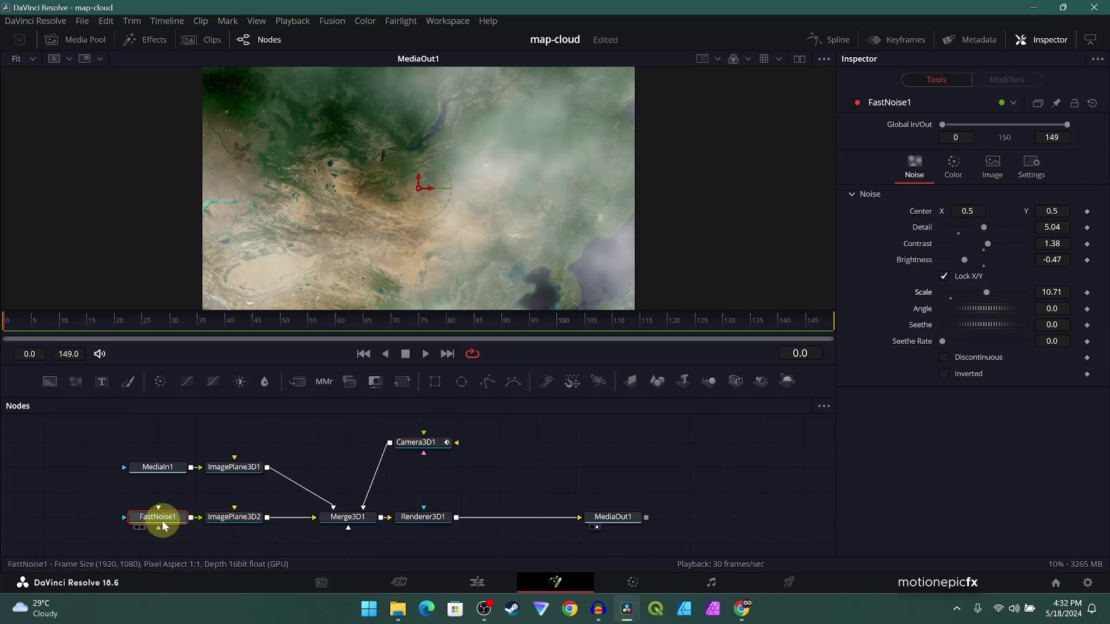
Set ImagePlane3D2's software blend mode to Subtractive, then preview the playback from the start.
left_click(225, 518)
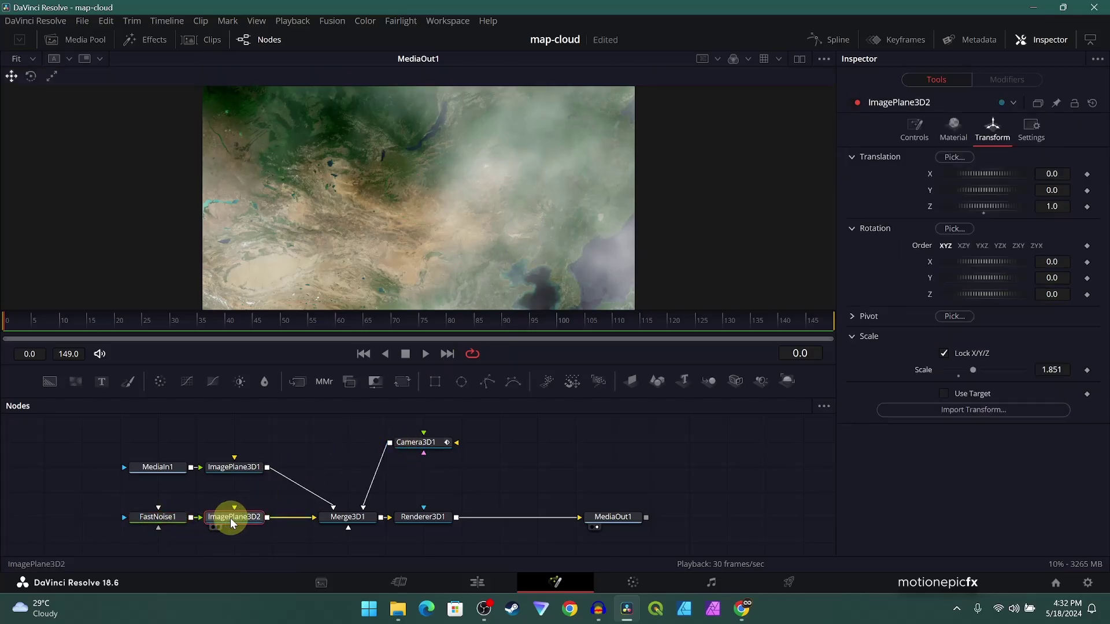
left_click(910, 130)
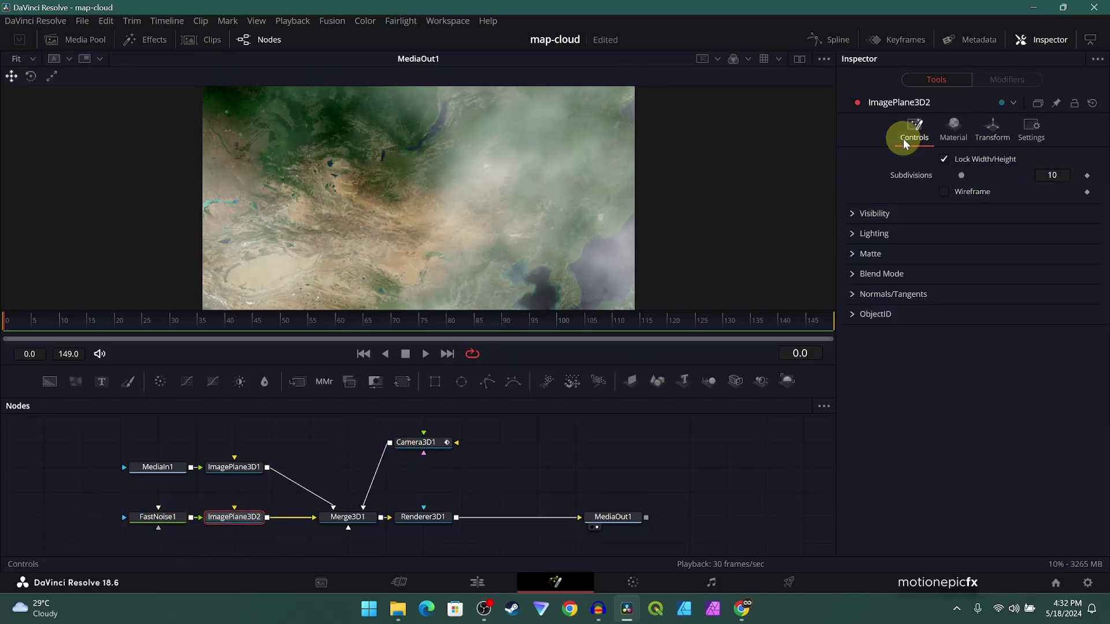
left_click(853, 275)
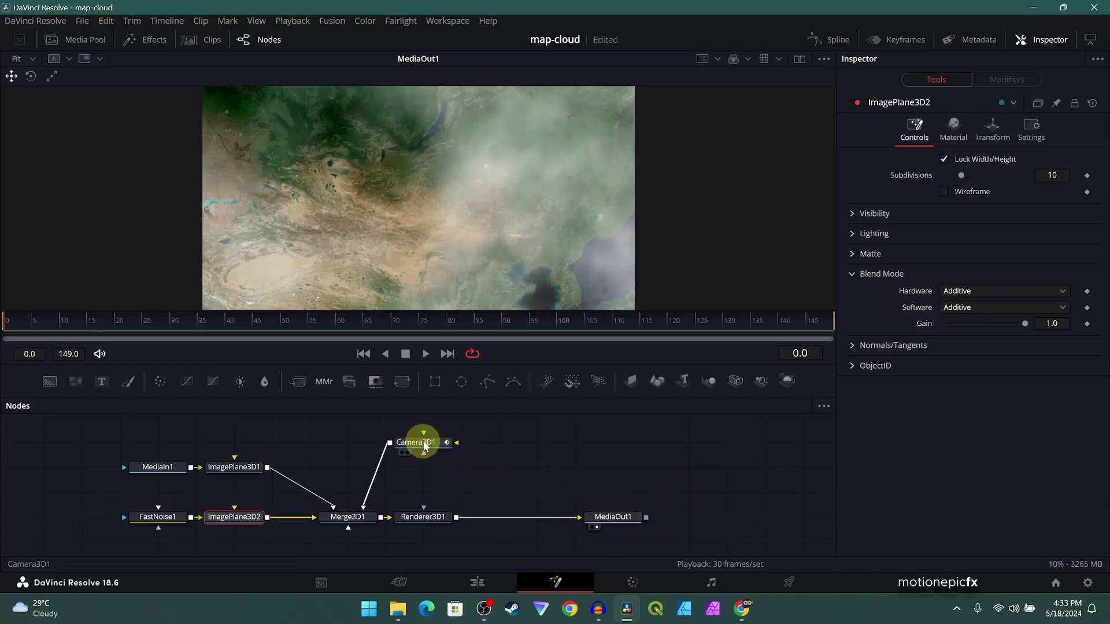
left_click(430, 519)
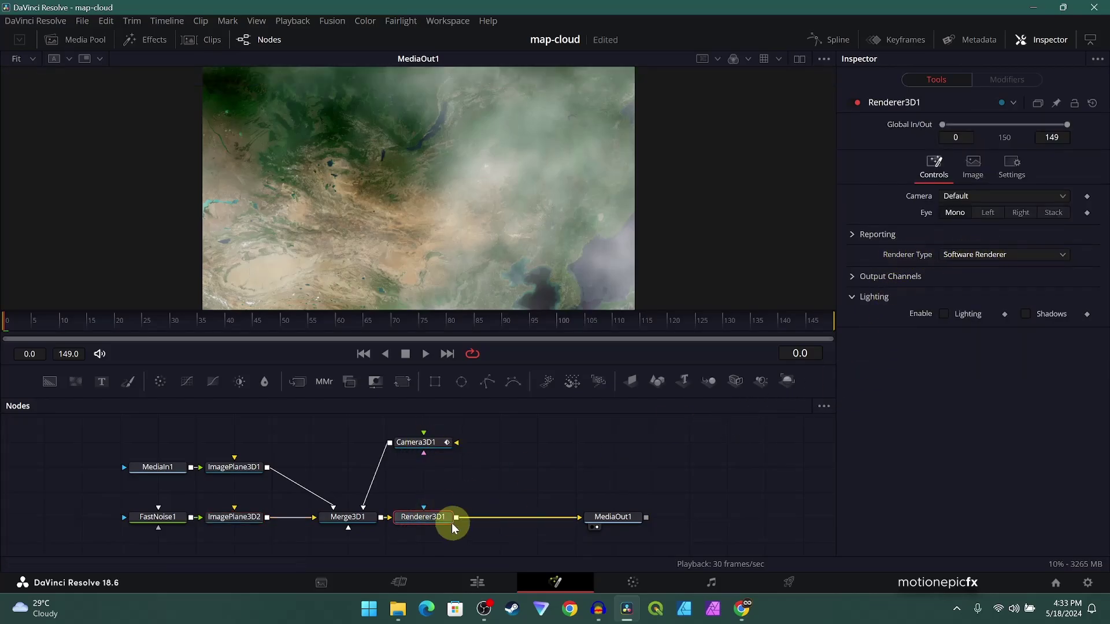
left_click(234, 517)
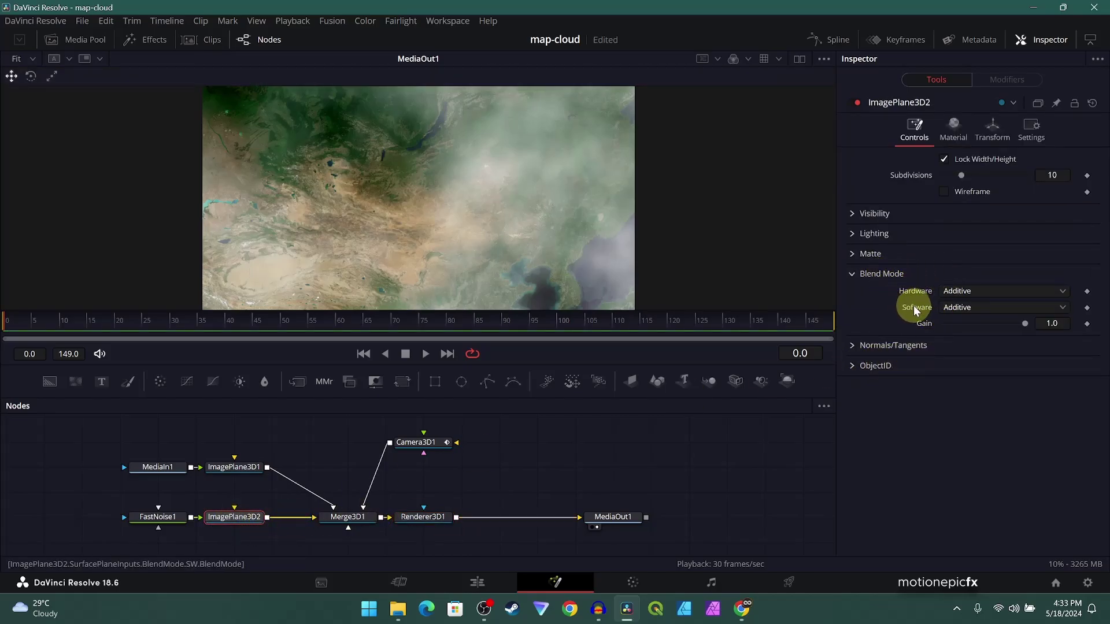
left_click(958, 307)
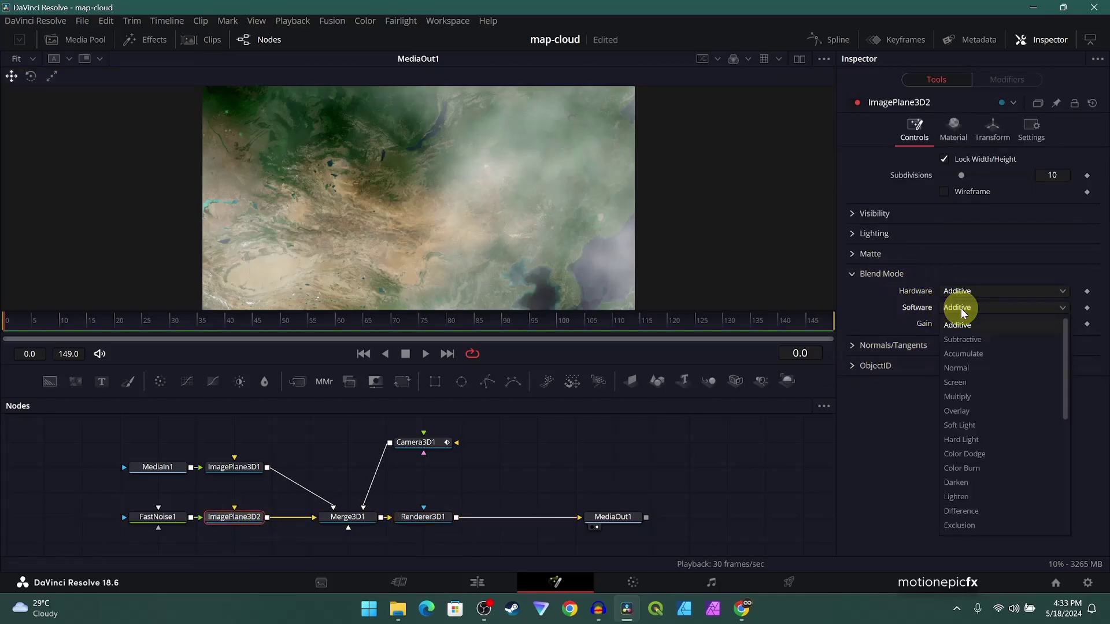
left_click(957, 340)
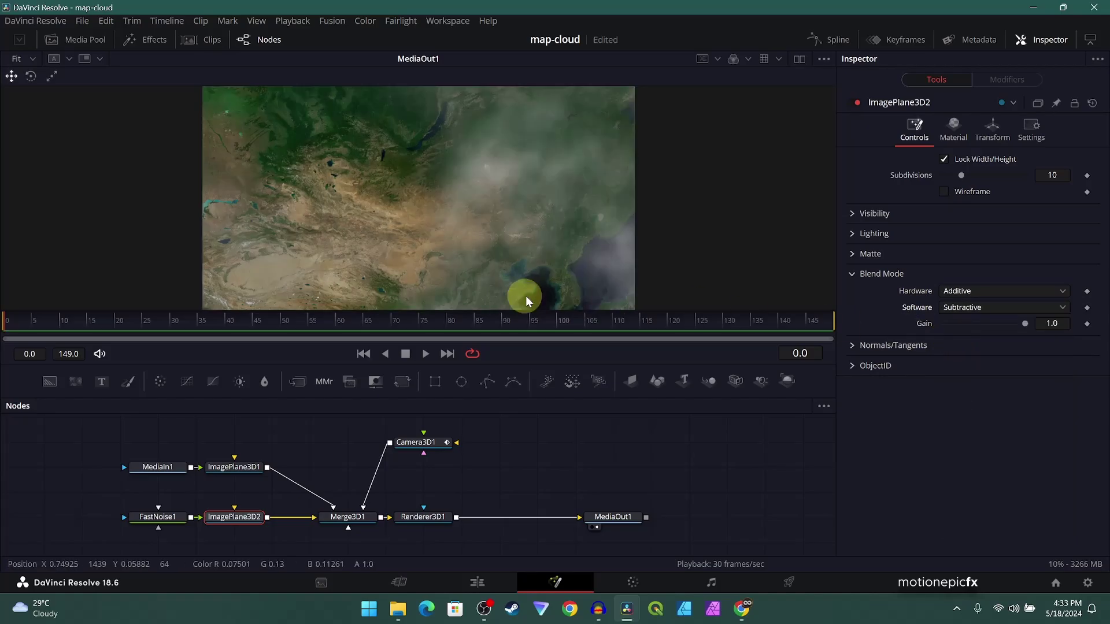
left_click(426, 353)
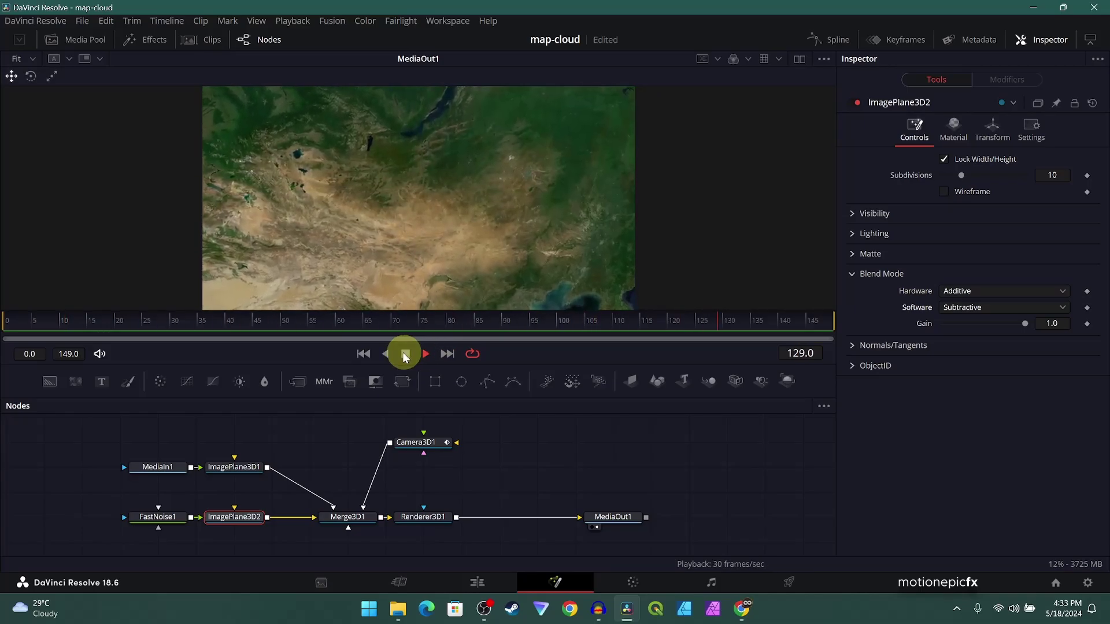
left_click(363, 354)
Raise FastNoise1's cloud detail, contrast and brightness.
left_click(363, 354)
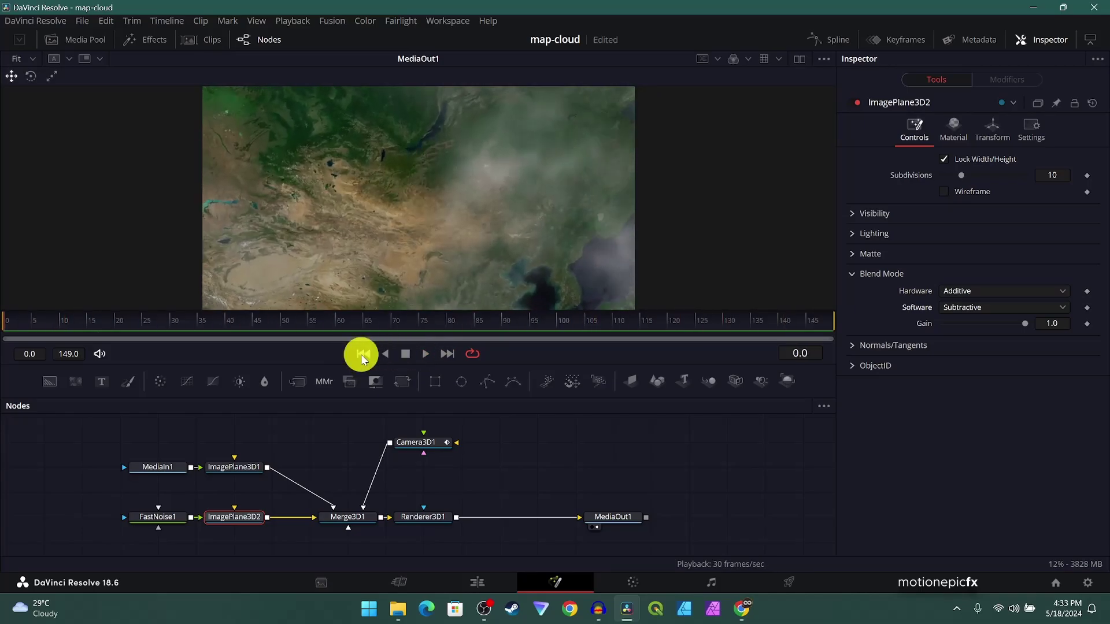
left_click(166, 517)
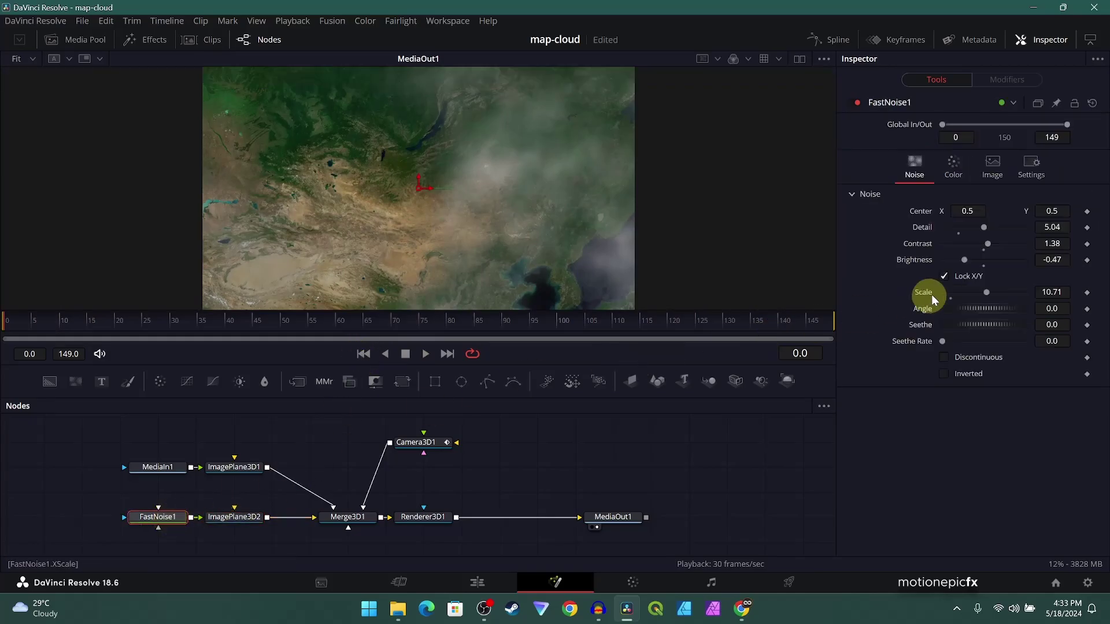
left_click_drag(984, 230, 972, 230)
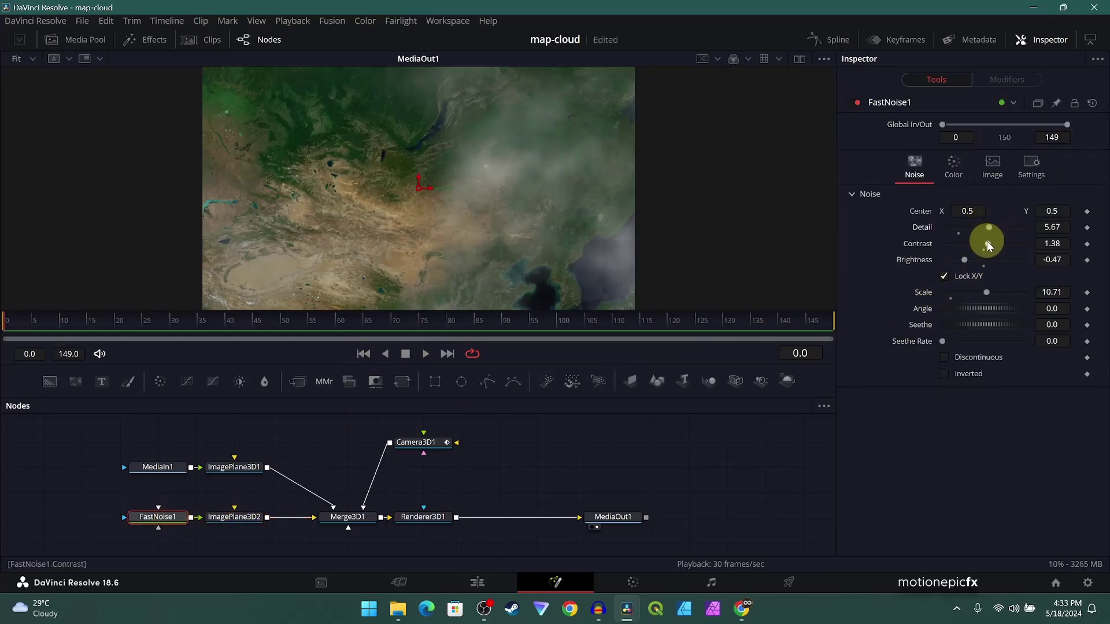
left_click_drag(966, 264, 990, 245)
Make the clouds seethe, trying Seethe Rate 0.038 and settling on 0.019, then check around frame 103.
left_click(949, 349)
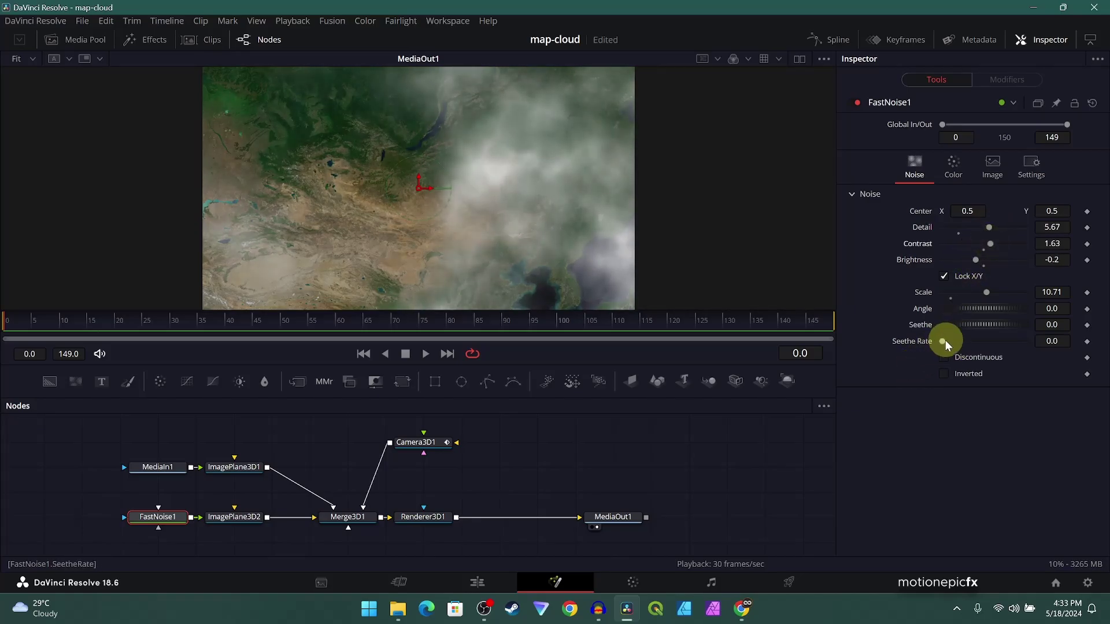
left_click_drag(944, 345, 947, 345)
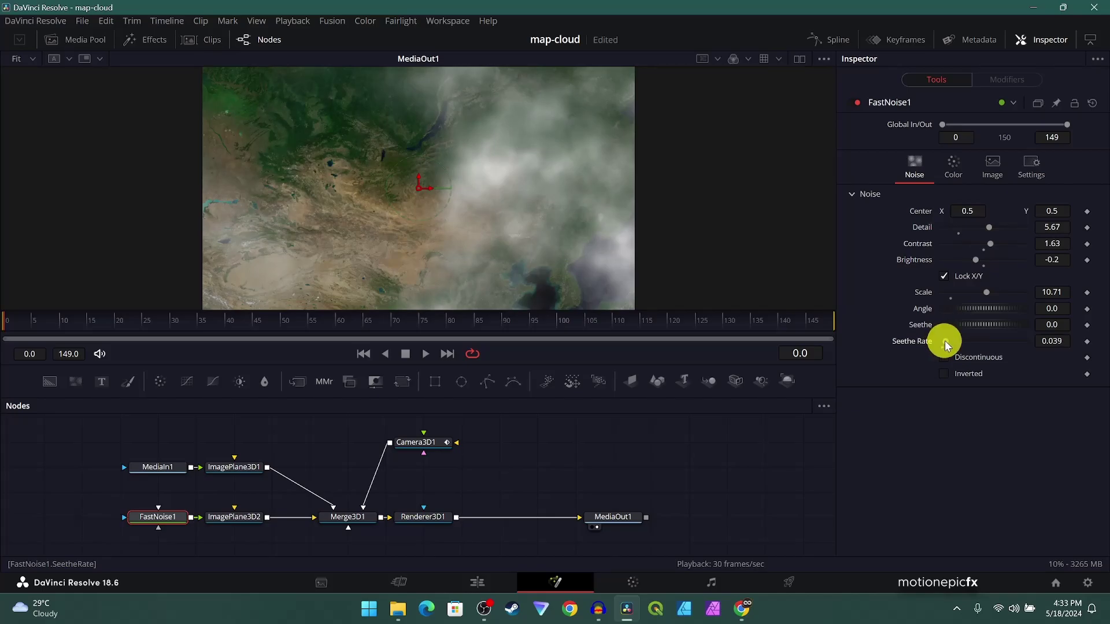
left_click(368, 363)
left_click(424, 353)
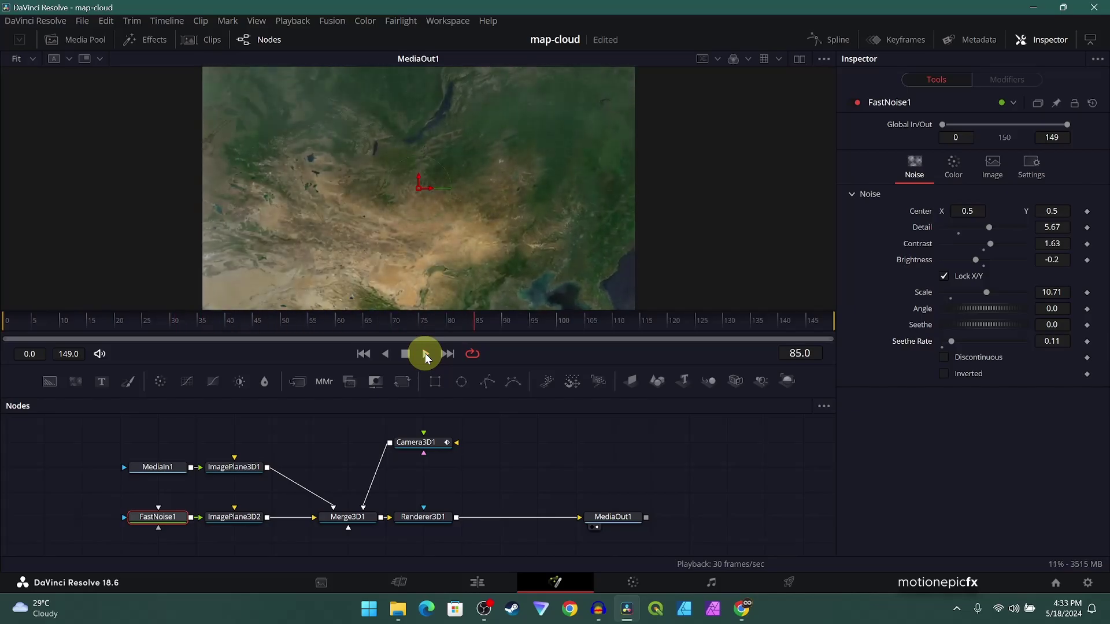
type("0.038")
key("Return")
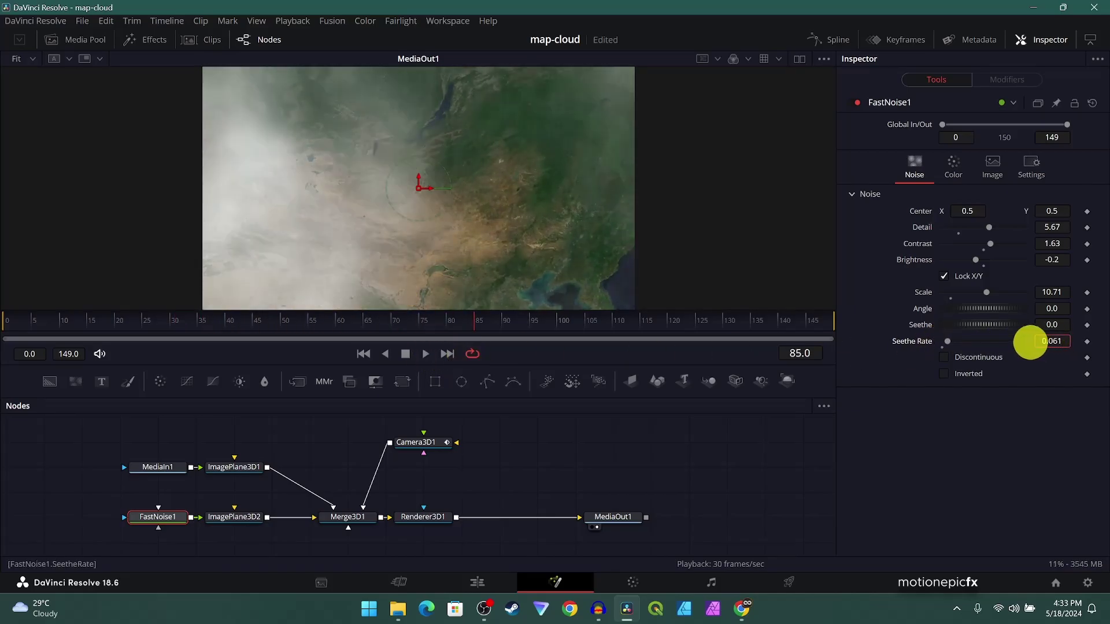
left_click(363, 354)
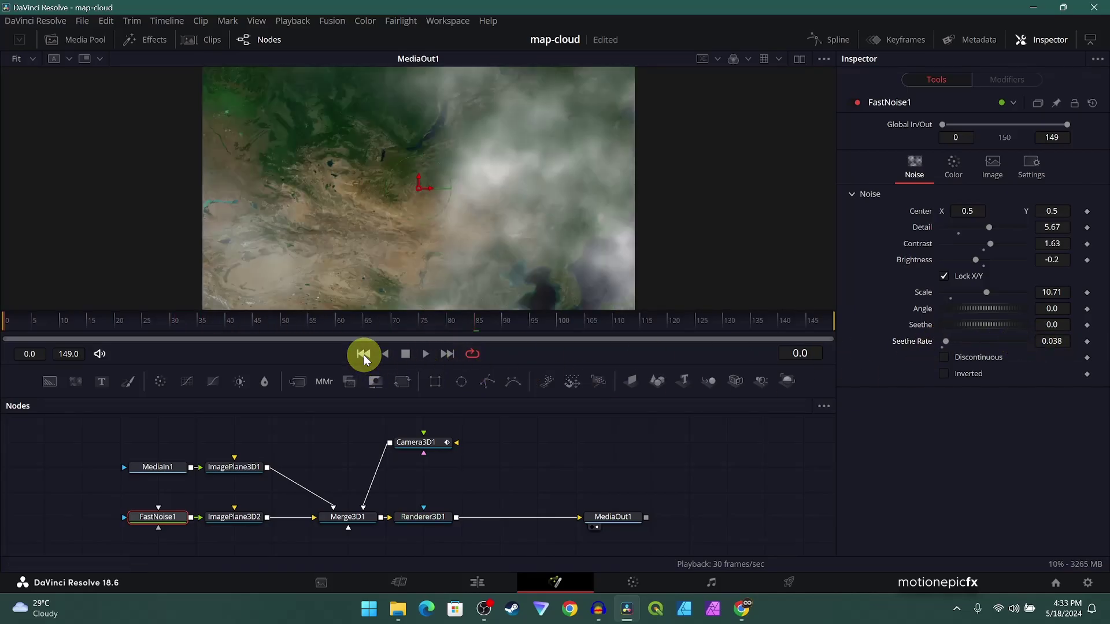
key("space")
left_click(1050, 341)
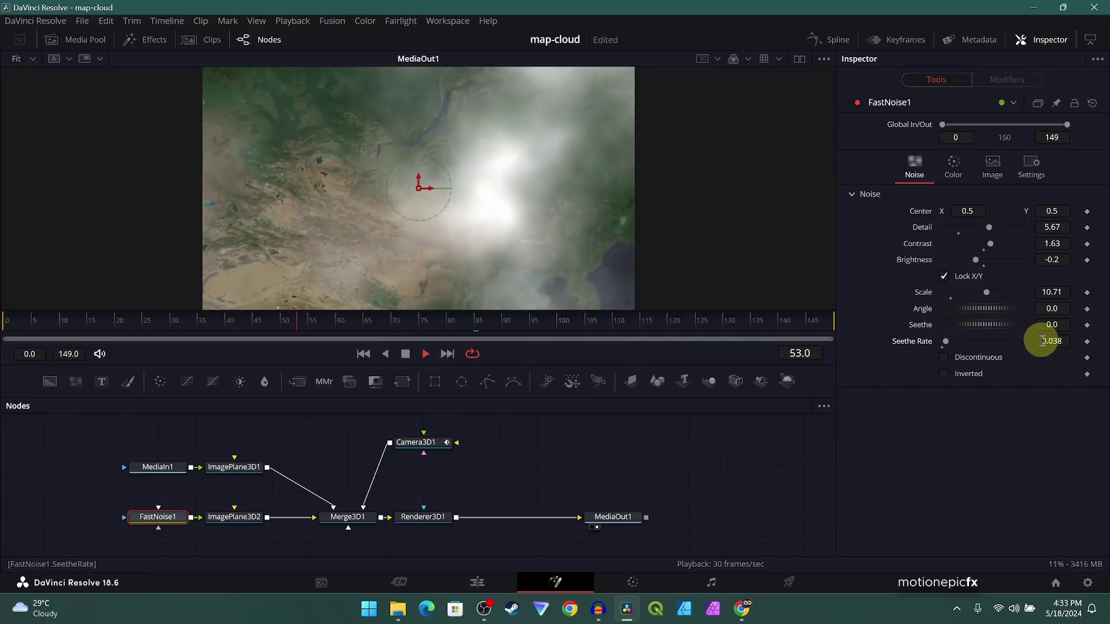
type("0.019")
key("Return")
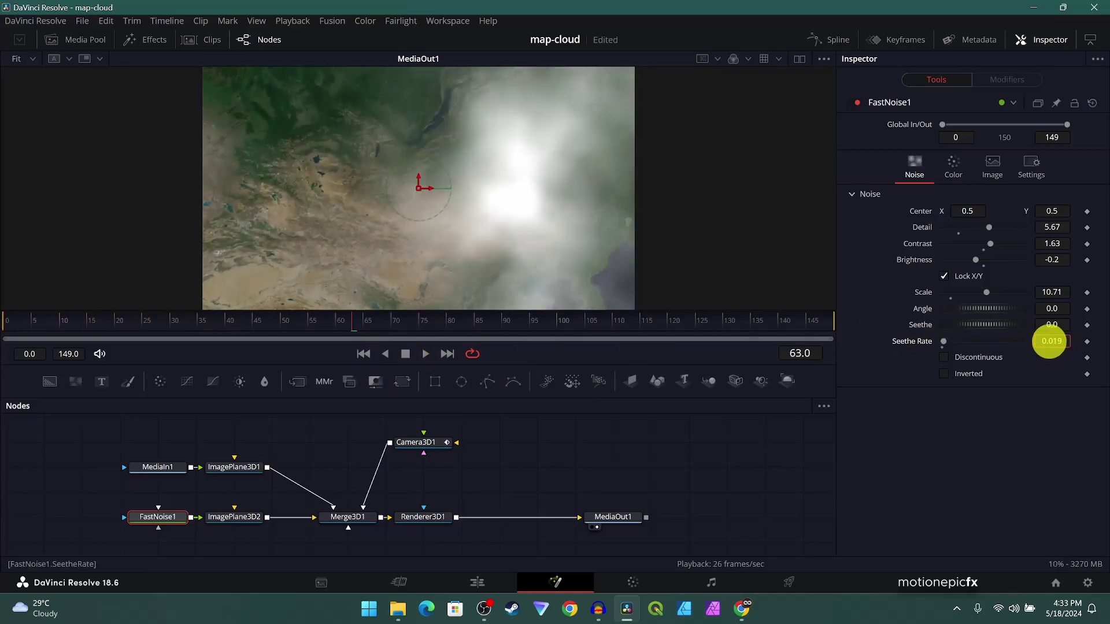
left_click(363, 354)
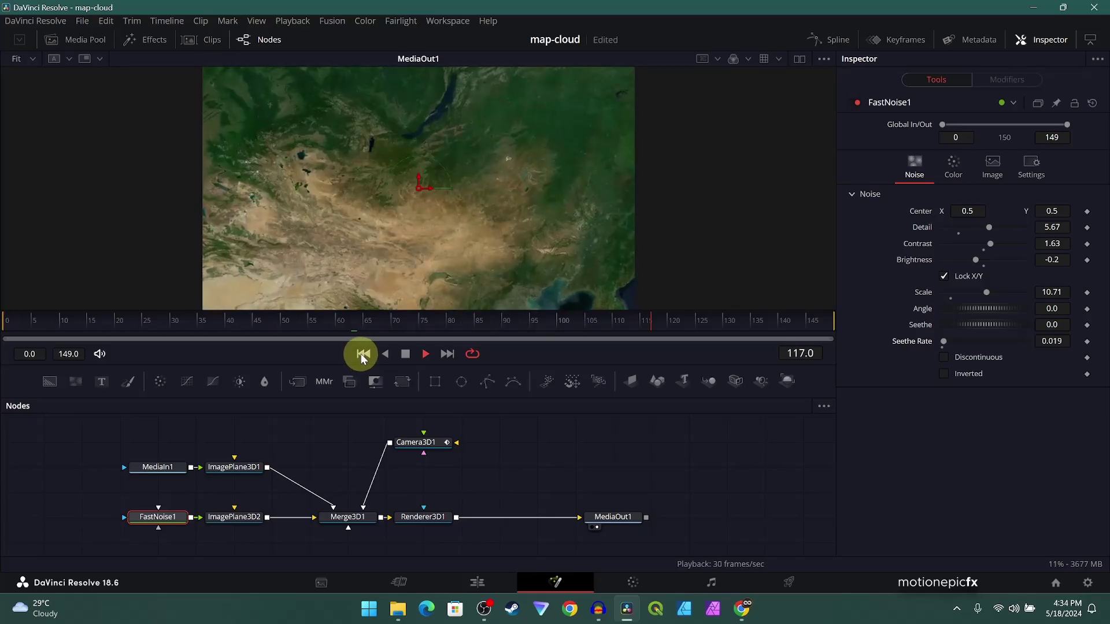
left_click_drag(540, 322, 609, 326)
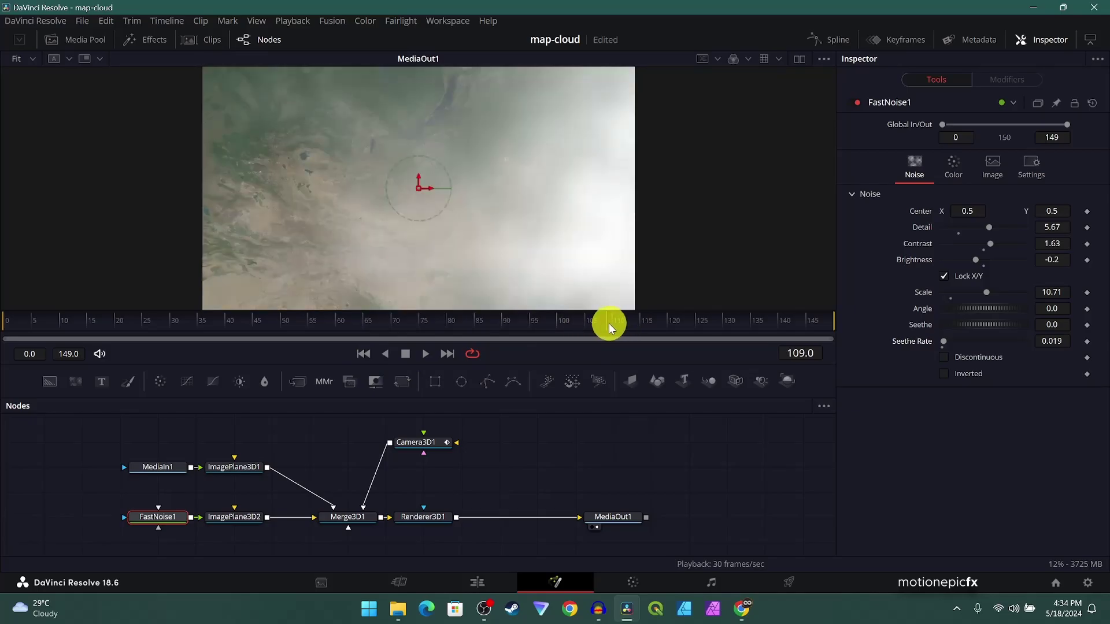
left_click_drag(610, 328, 607, 322)
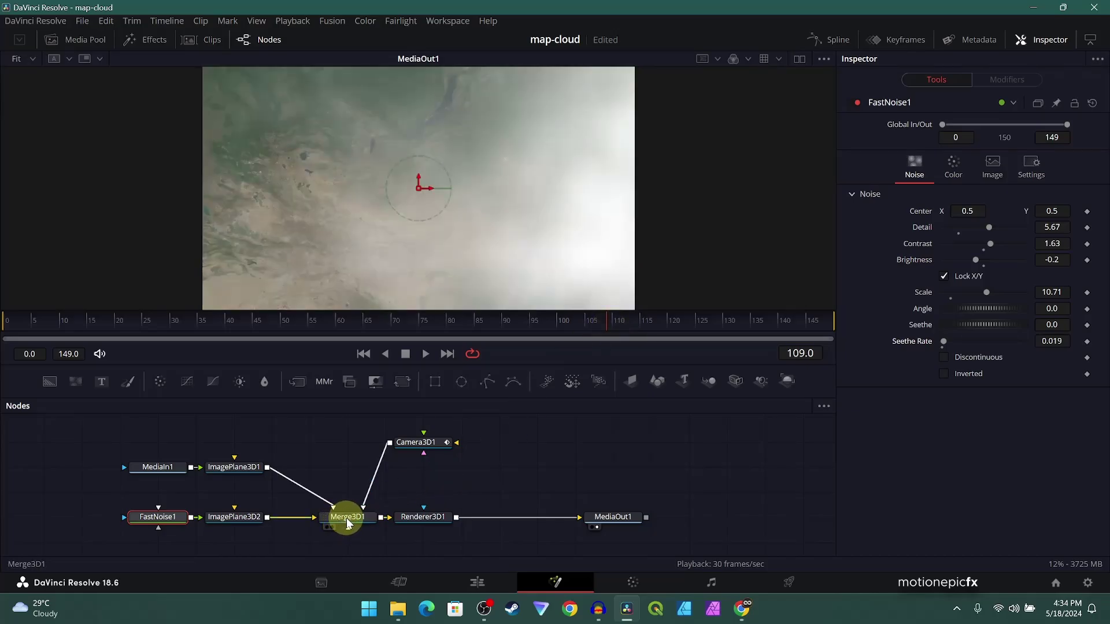
left_click_drag(349, 523, 311, 172)
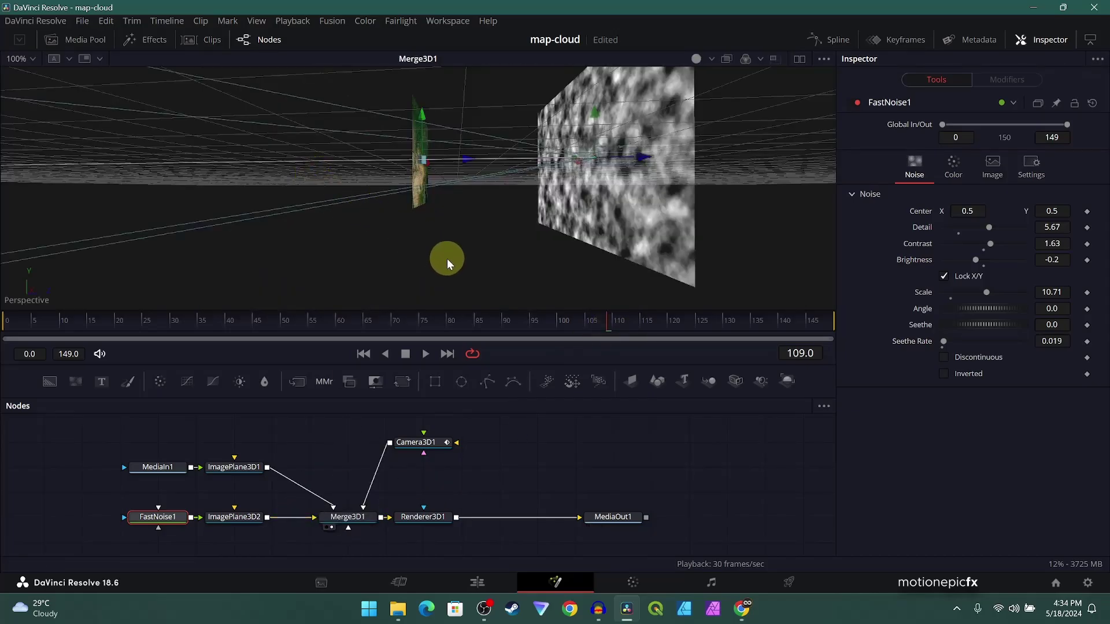
left_click_drag(501, 245, 600, 256)
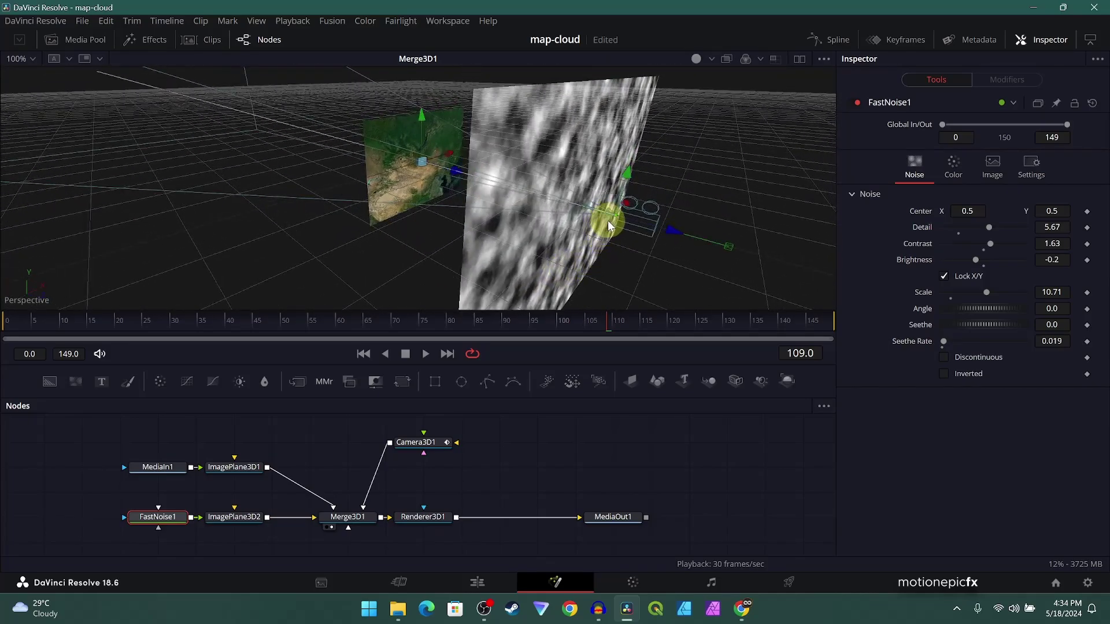
scroll(608, 224, "up", 2)
left_click_drag(682, 233, 650, 227)
left_click_drag(612, 516, 541, 168)
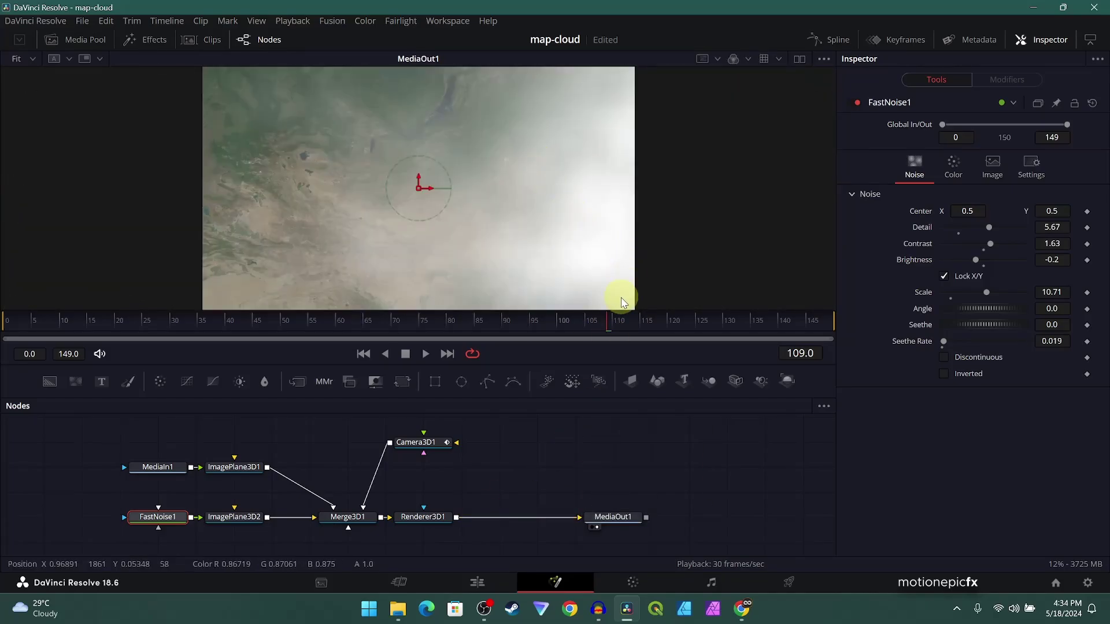
Keyframe ImagePlane3D2's Opacity at 1.0 on frame 95 and 0.0 on frame 109, then scrub to preview.
left_click(236, 523)
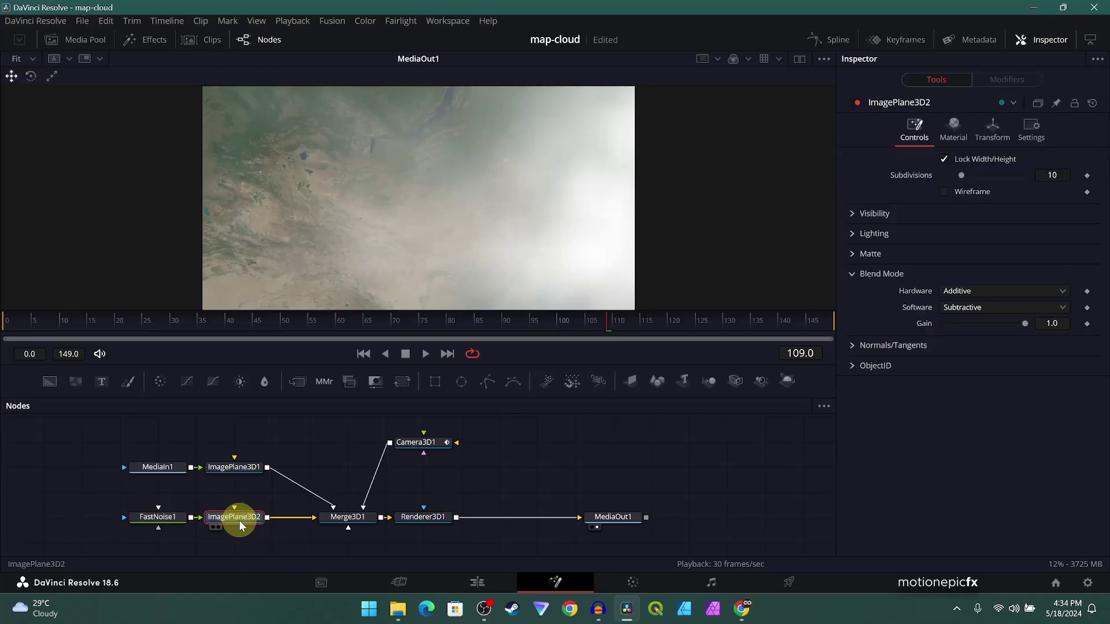
left_click(959, 140)
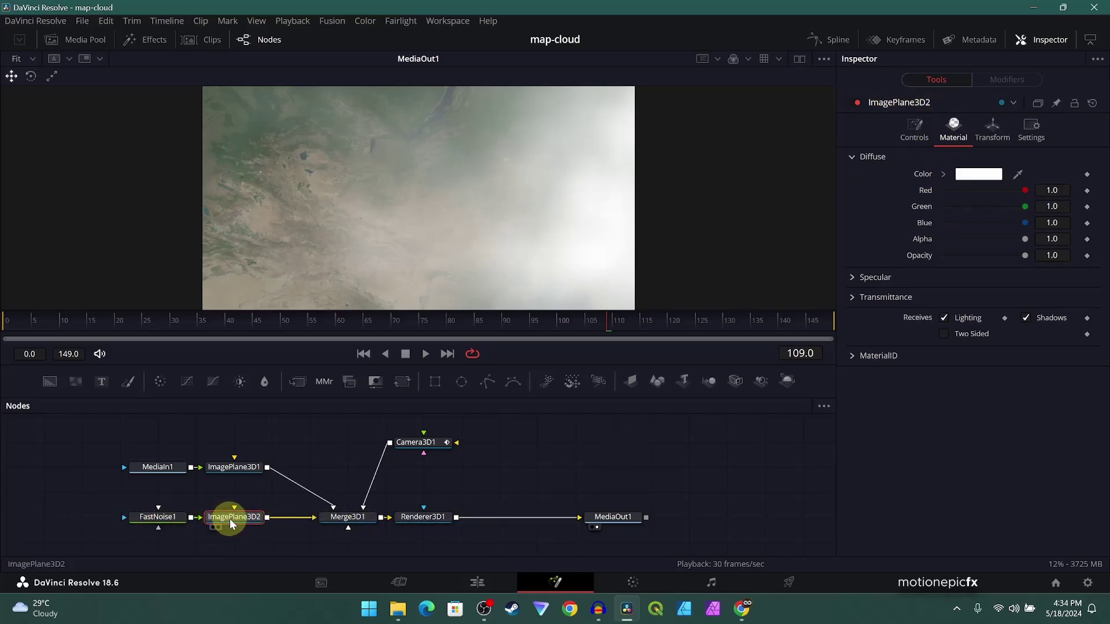
left_click(1087, 255)
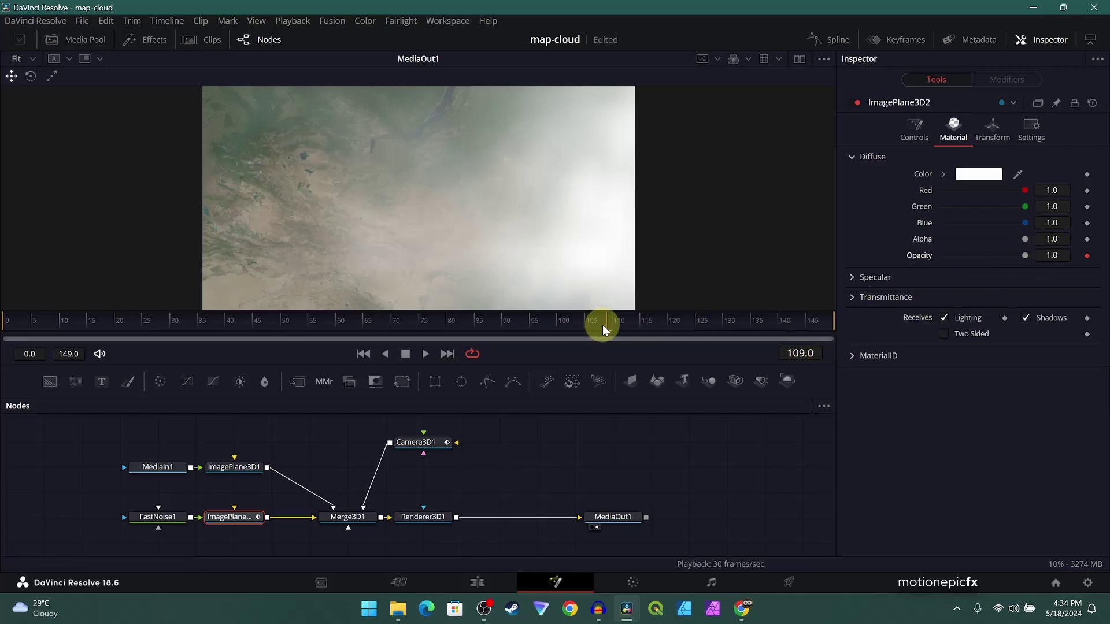
left_click_drag(603, 325, 504, 325)
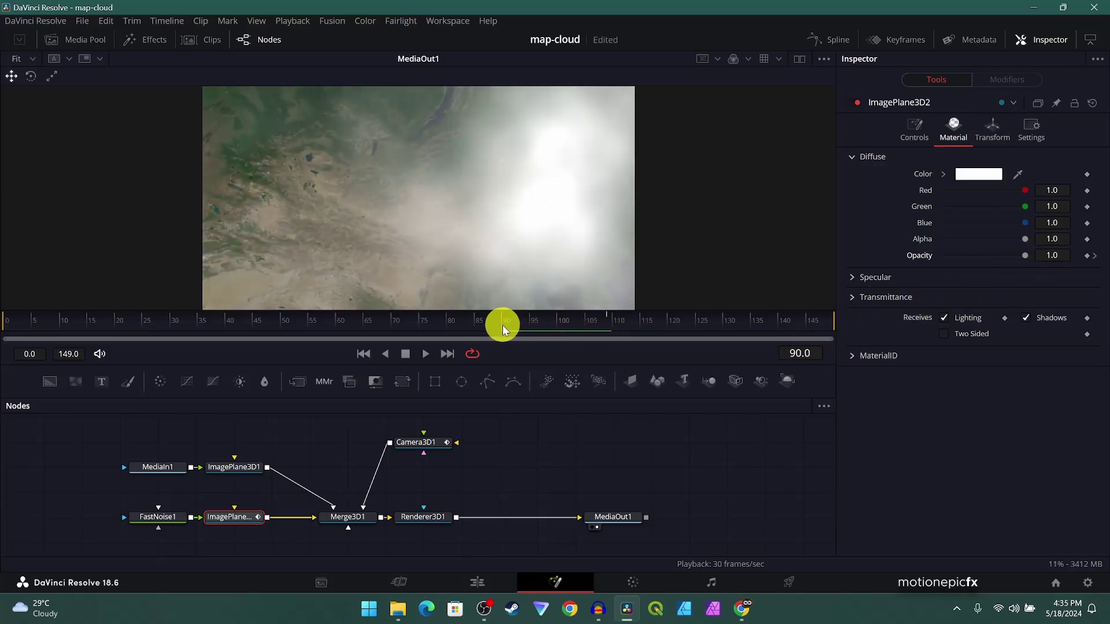
left_click_drag(502, 325, 533, 322)
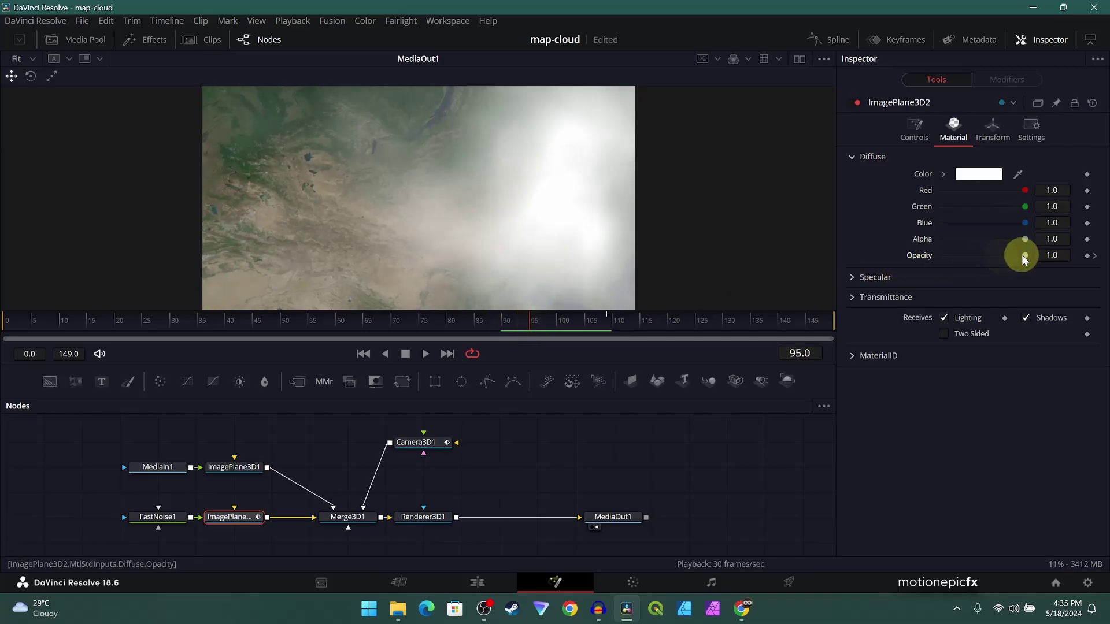
left_click(1087, 255)
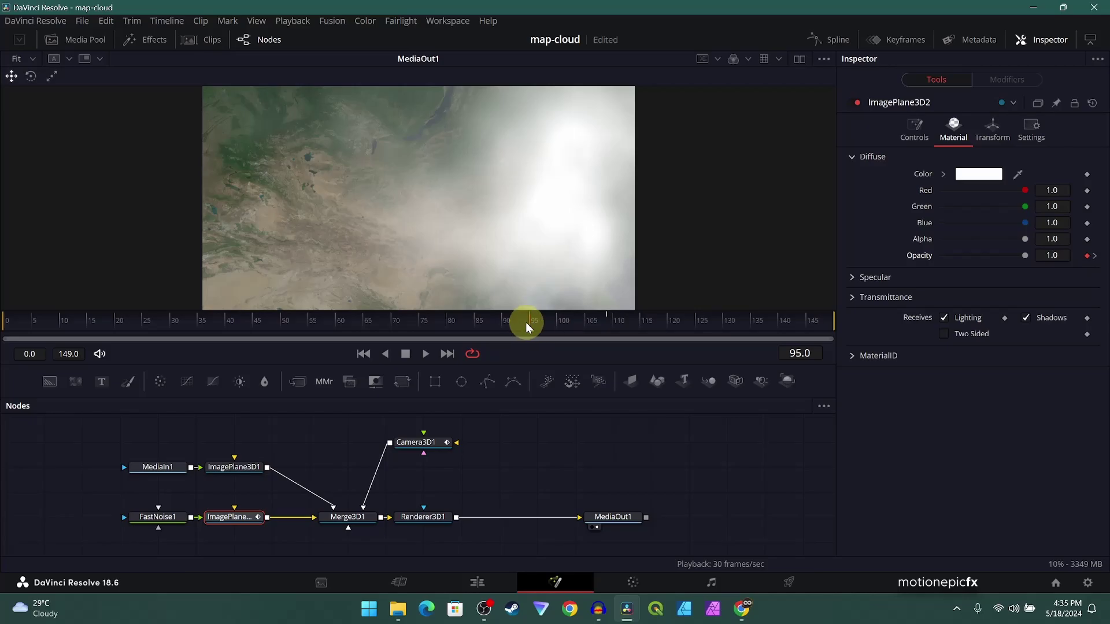
left_click_drag(534, 327, 602, 318)
left_click_drag(1026, 259, 940, 263)
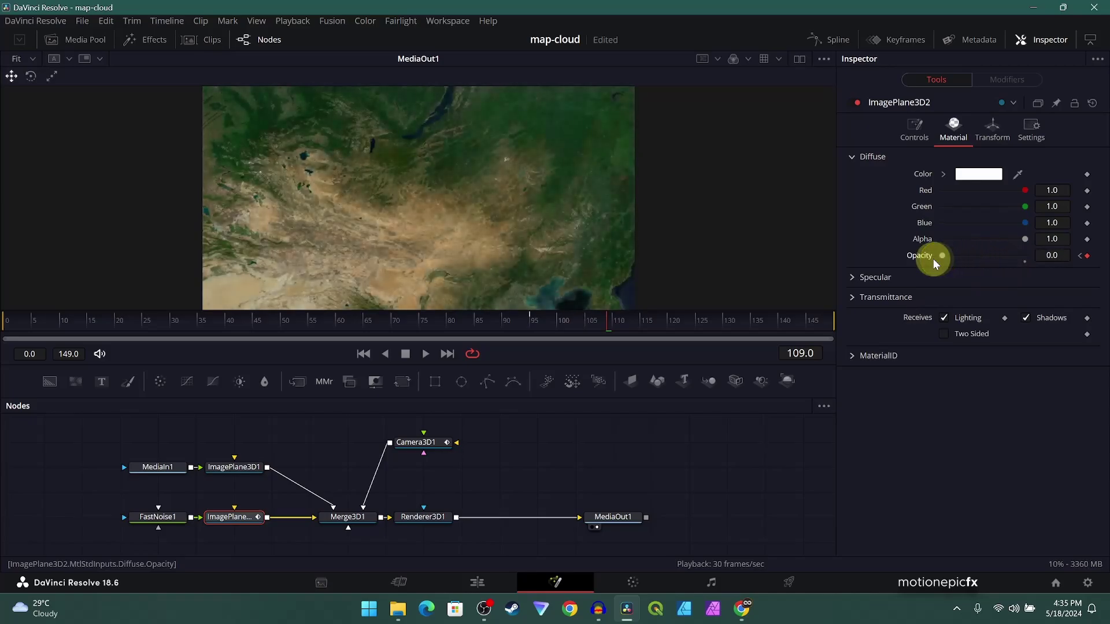
left_click(518, 323)
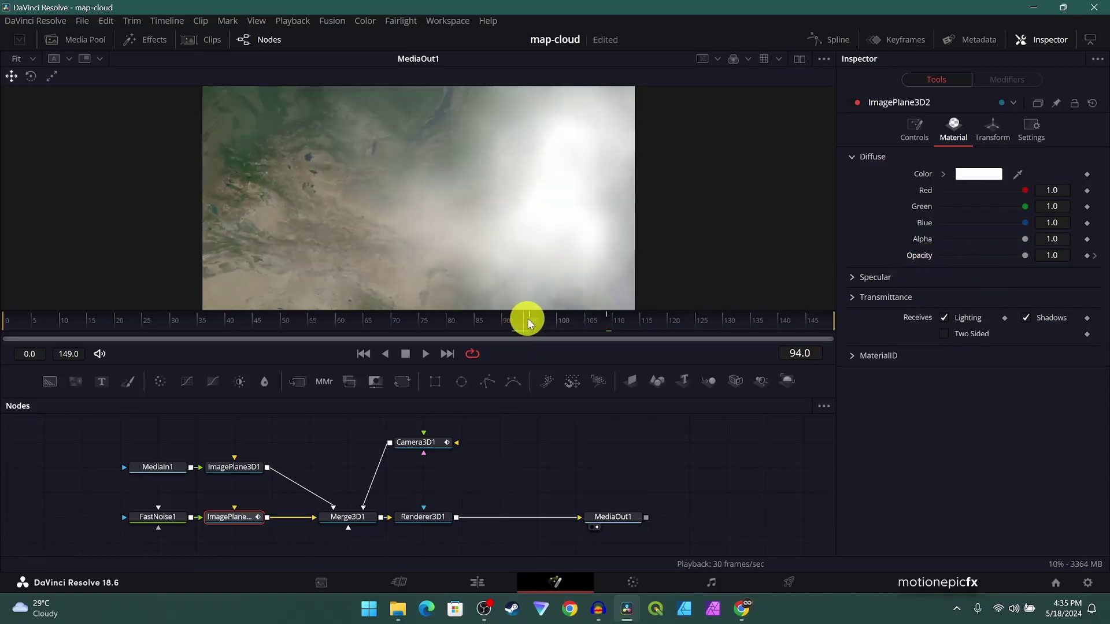
left_click_drag(529, 323, 493, 321)
Play the animation from the start to review the cloud fade.
key("Home")
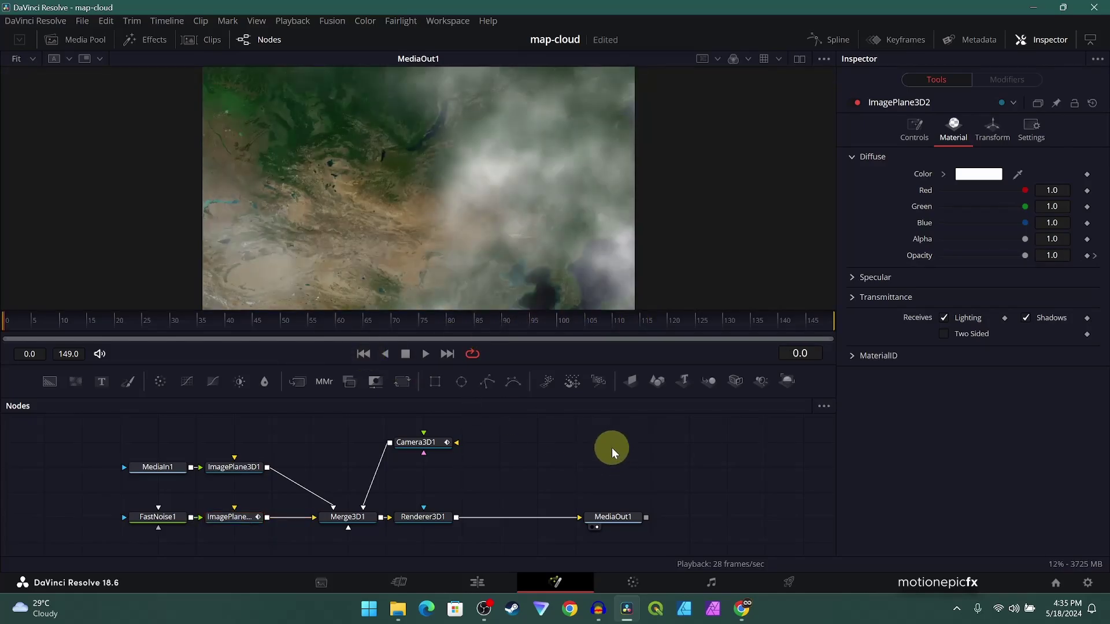
key("space")
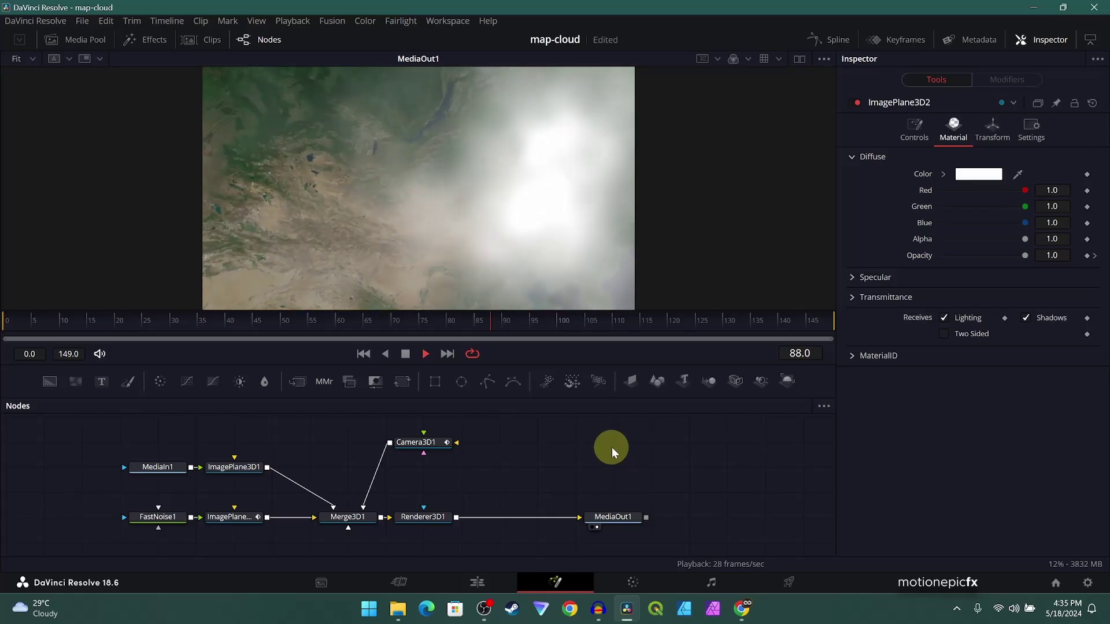
key("space")
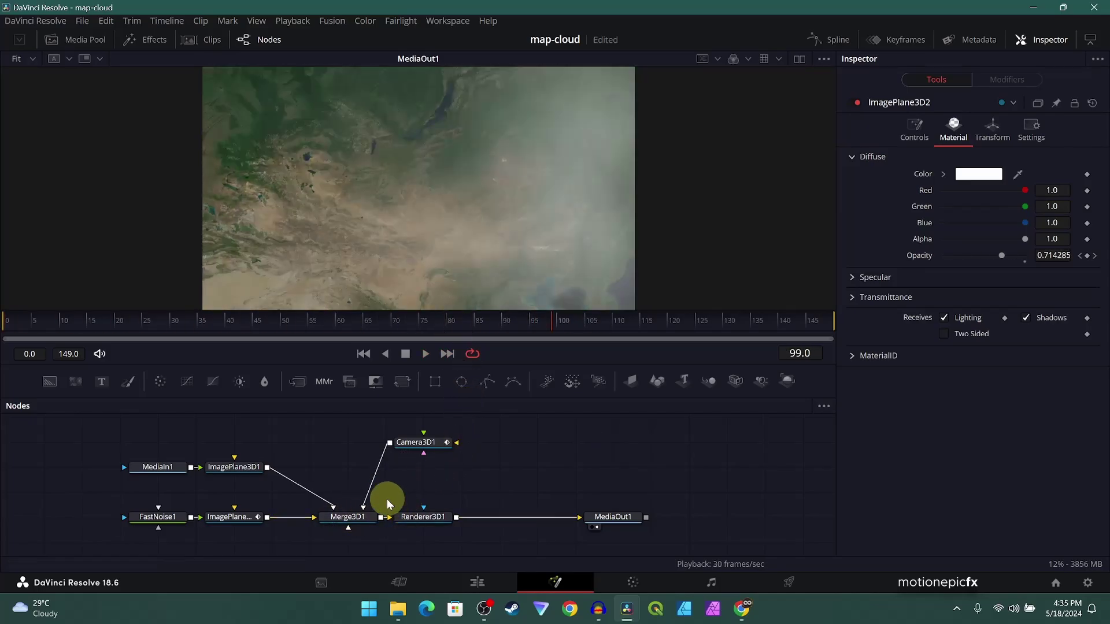
In the Keyframes panel, drag both ImagePlane3D2 Opacity keyframes later and check the new fade timing.
left_click(237, 518)
left_click(892, 51)
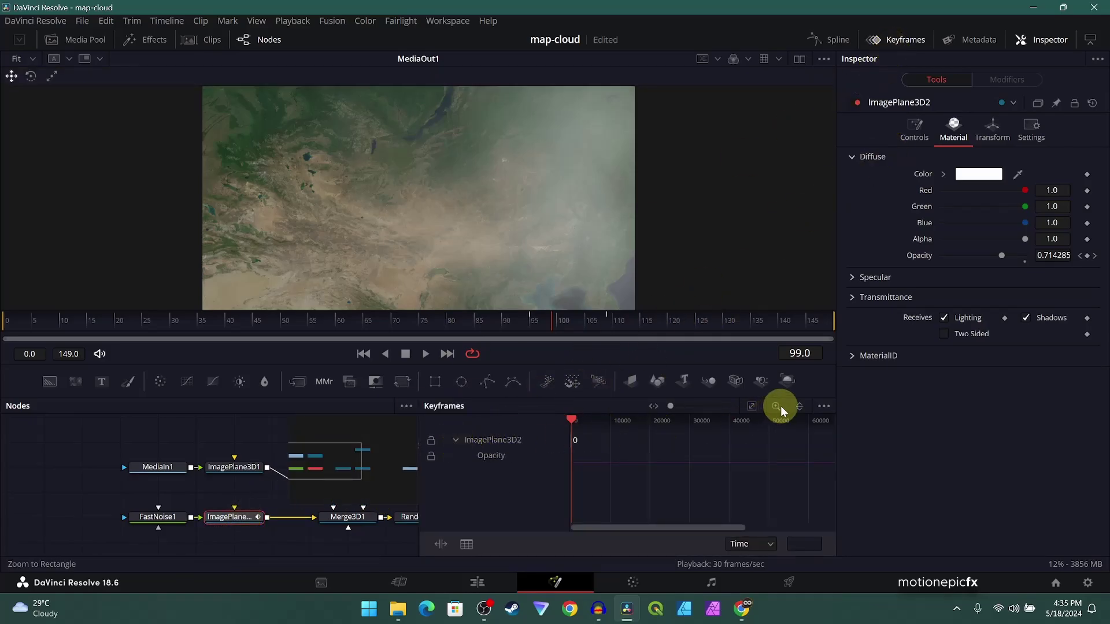
left_click(753, 406)
left_click_drag(722, 469, 749, 459)
left_click_drag(589, 330, 580, 327)
left_click_drag(750, 461, 763, 465)
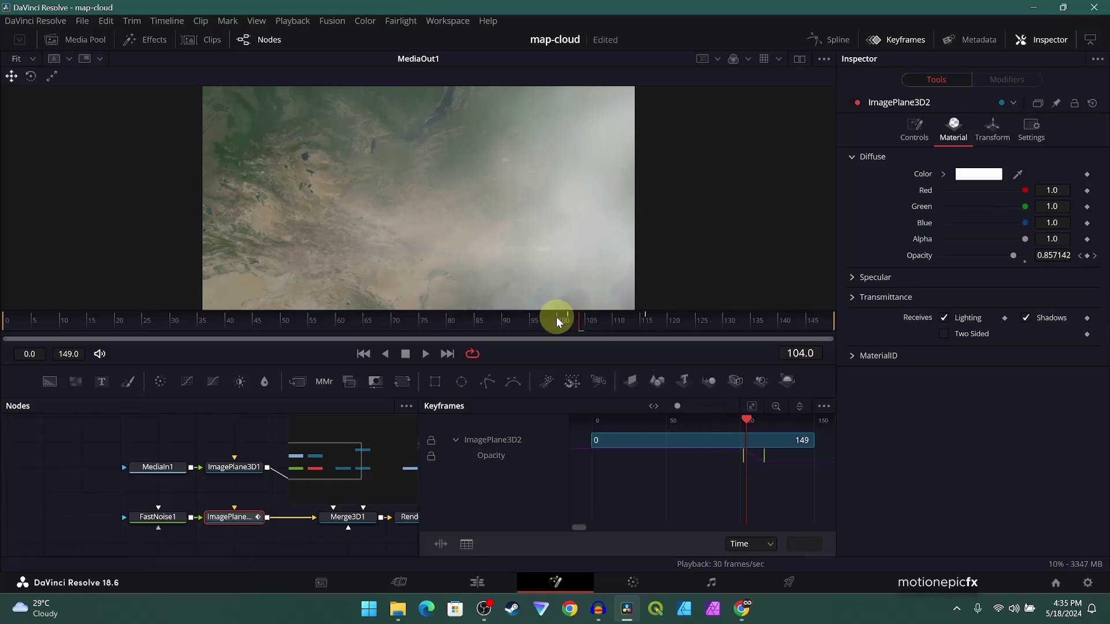
left_click_drag(521, 322, 613, 322)
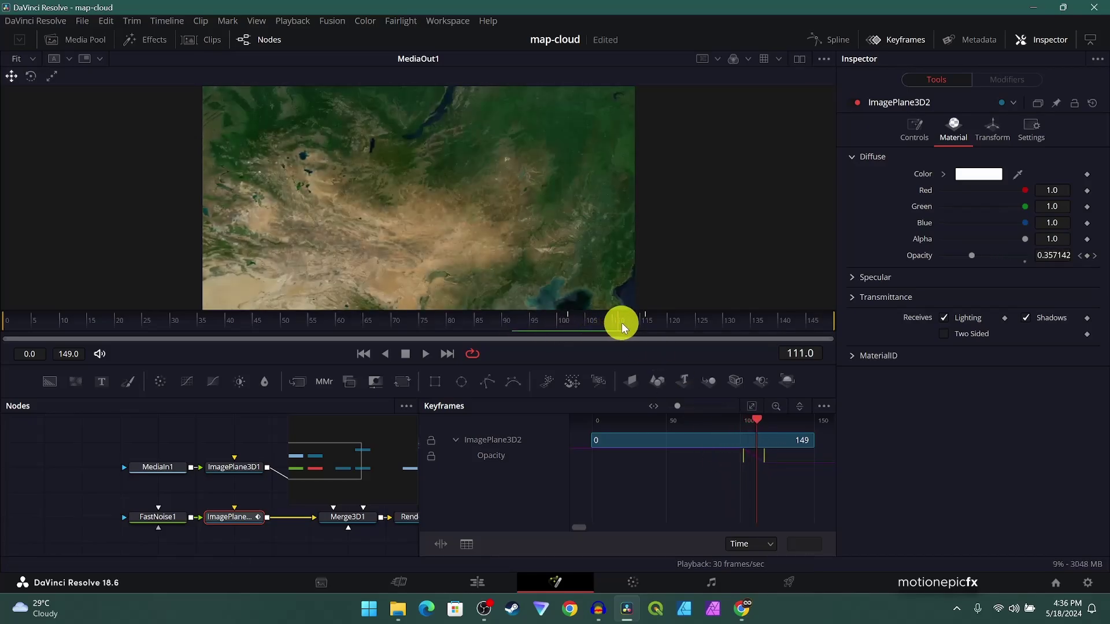
key("space")
left_click(532, 324)
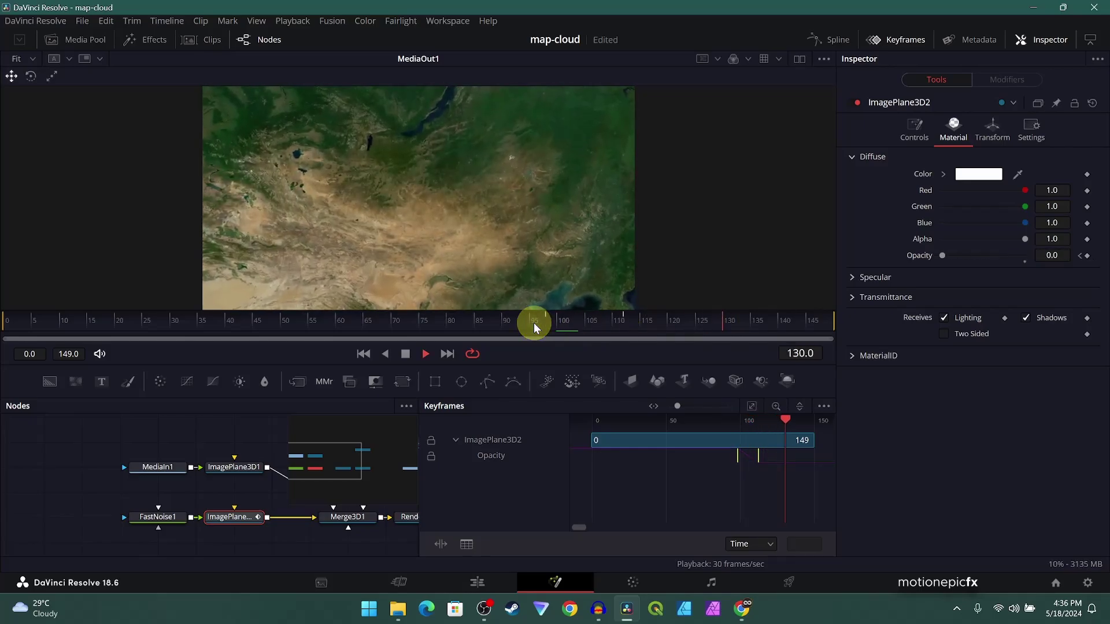
key("space")
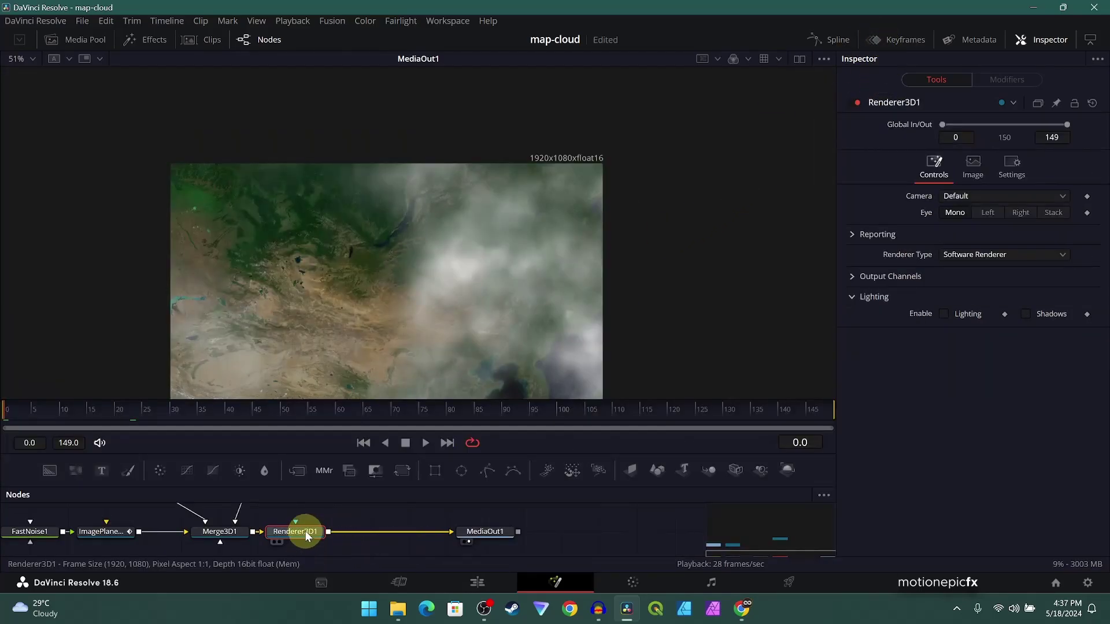
Insert a Transform node after Renderer3D1 using the xf tool search.
key("shift+space")
type("xf")
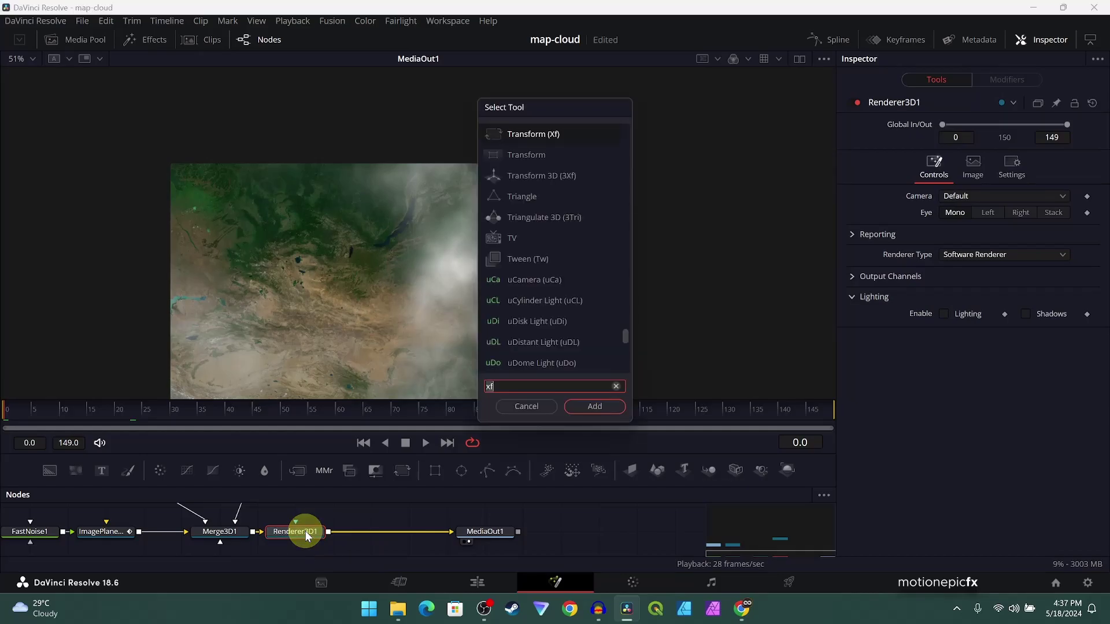
left_click(585, 407)
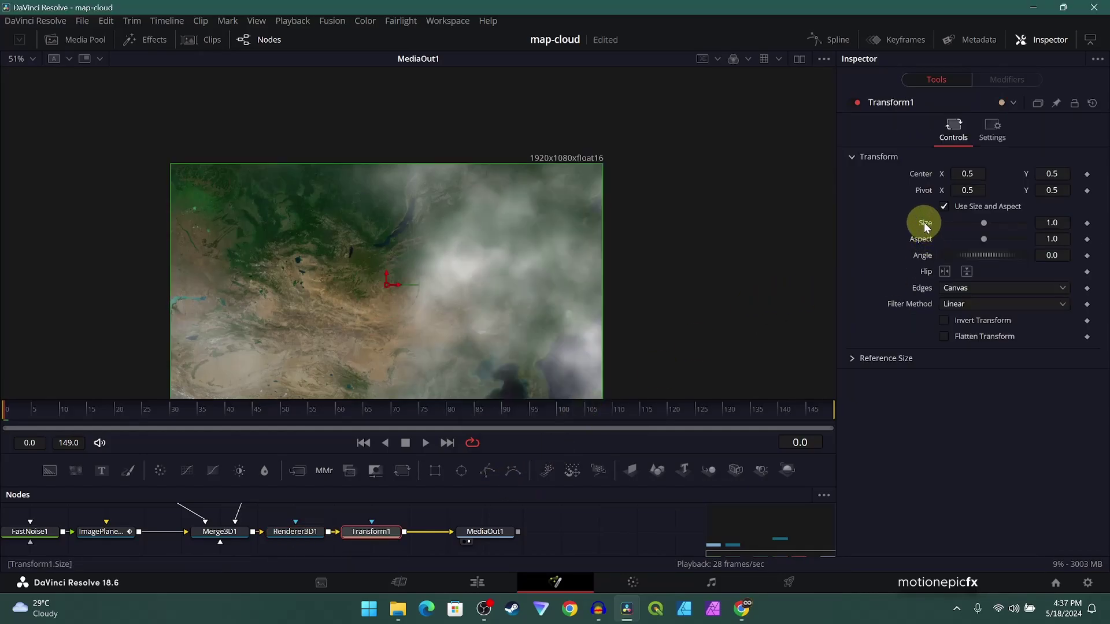
Drive the Transform's Angle with a Perturb modifier and play to watch the rotation wobble.
right_click(919, 255)
mouse_move(952, 307)
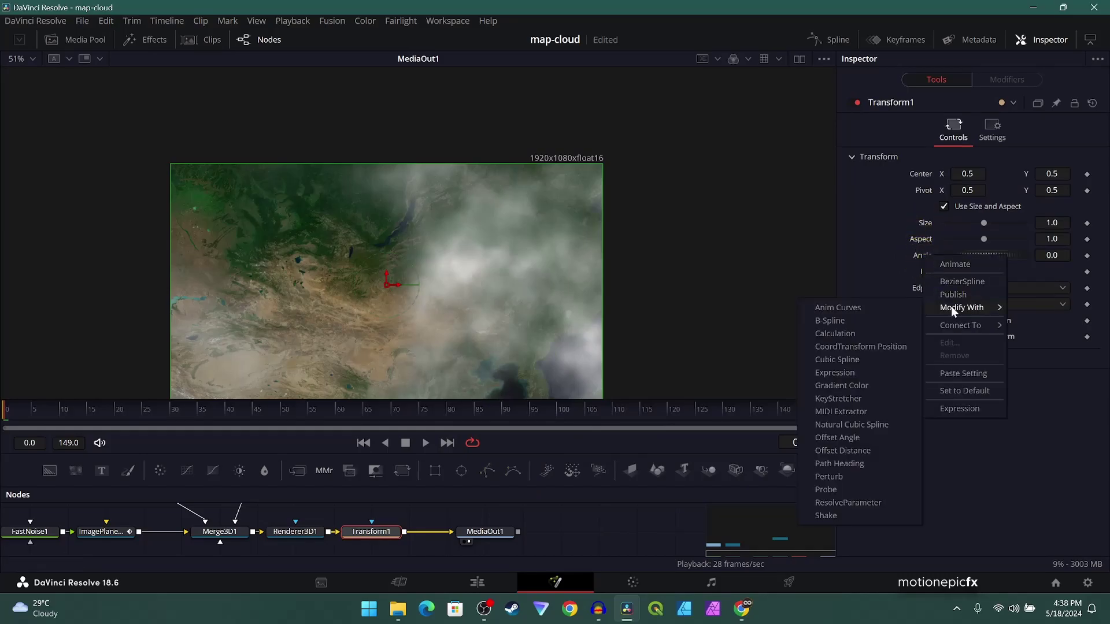
left_click(837, 478)
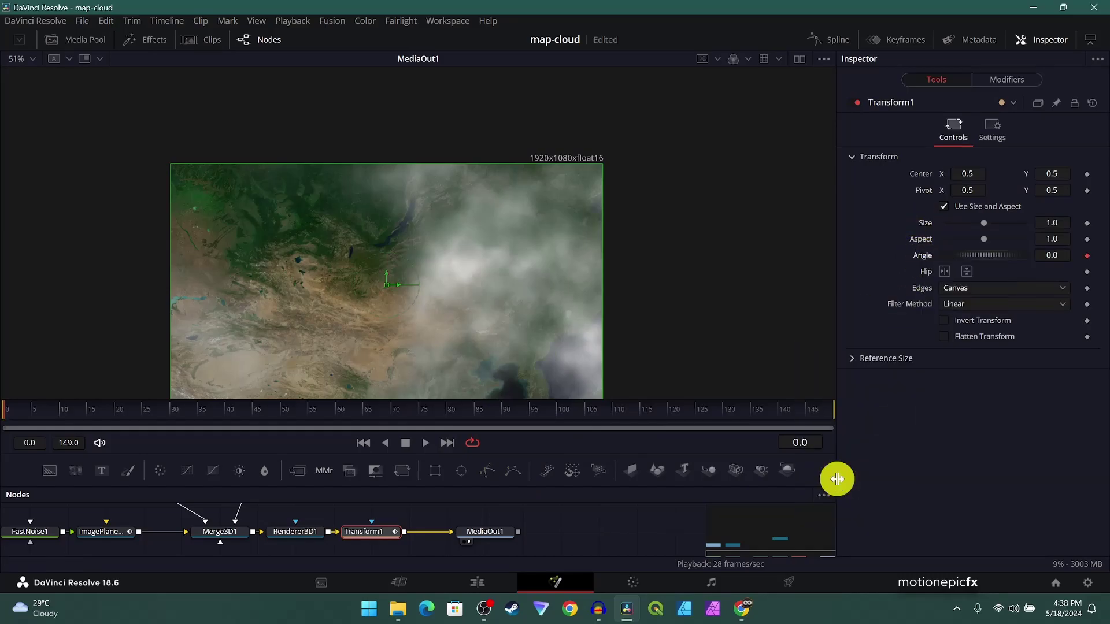
key("space")
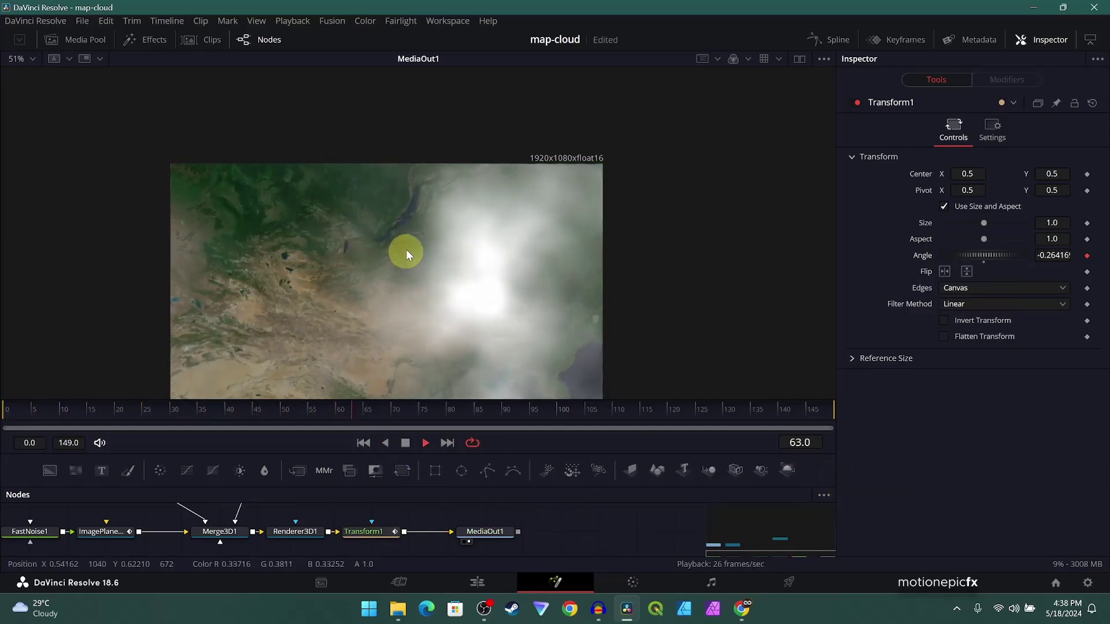
left_click_drag(425, 284, 453, 244)
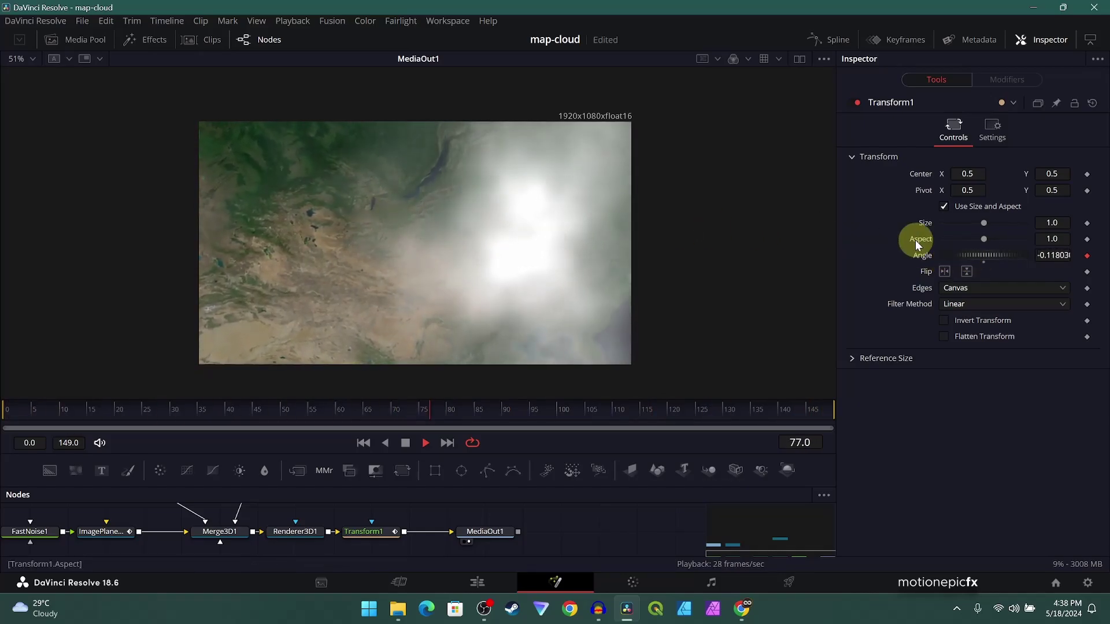
key("space")
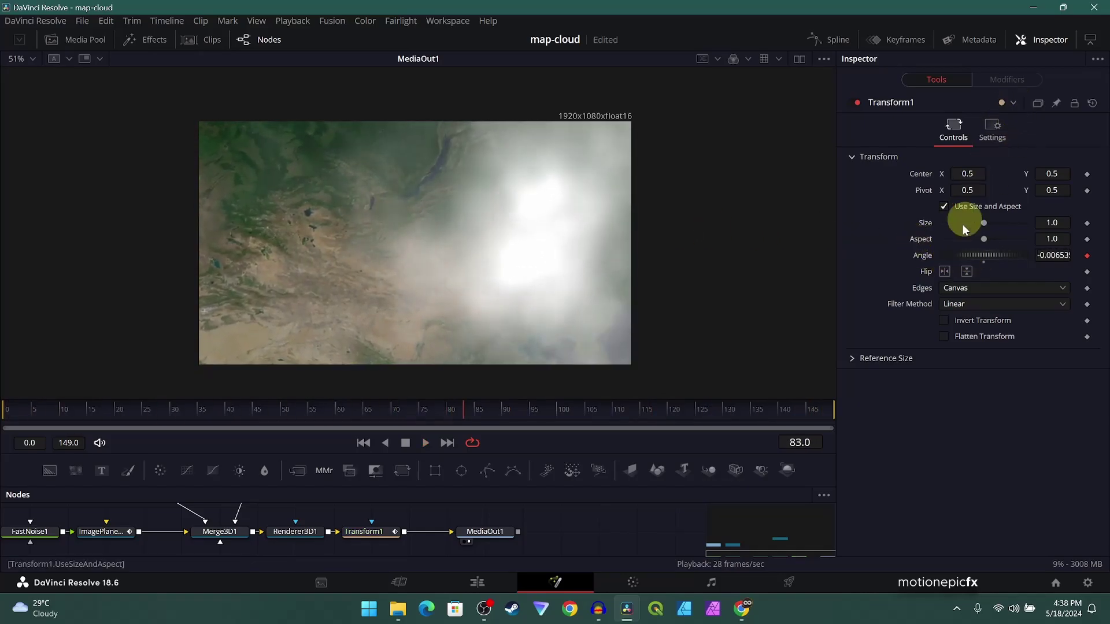
Adjust the Transform's Size to 1.026 and replay the animation from the first frame.
left_click(386, 529)
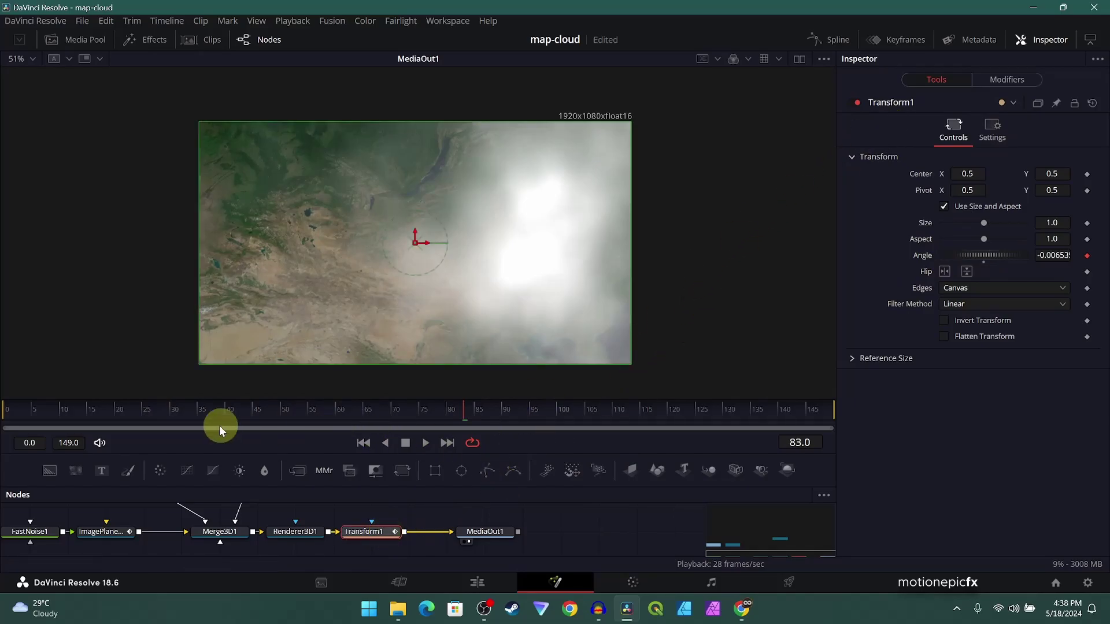
left_click_drag(189, 421, 88, 412)
left_click(613, 538)
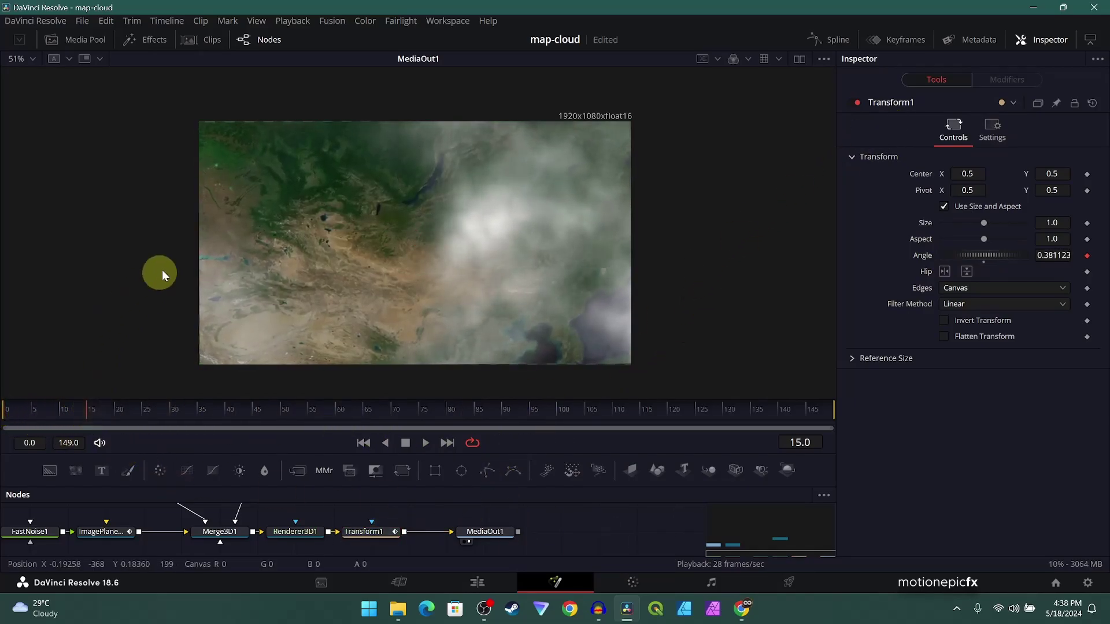
scroll(235, 118, "up", 2)
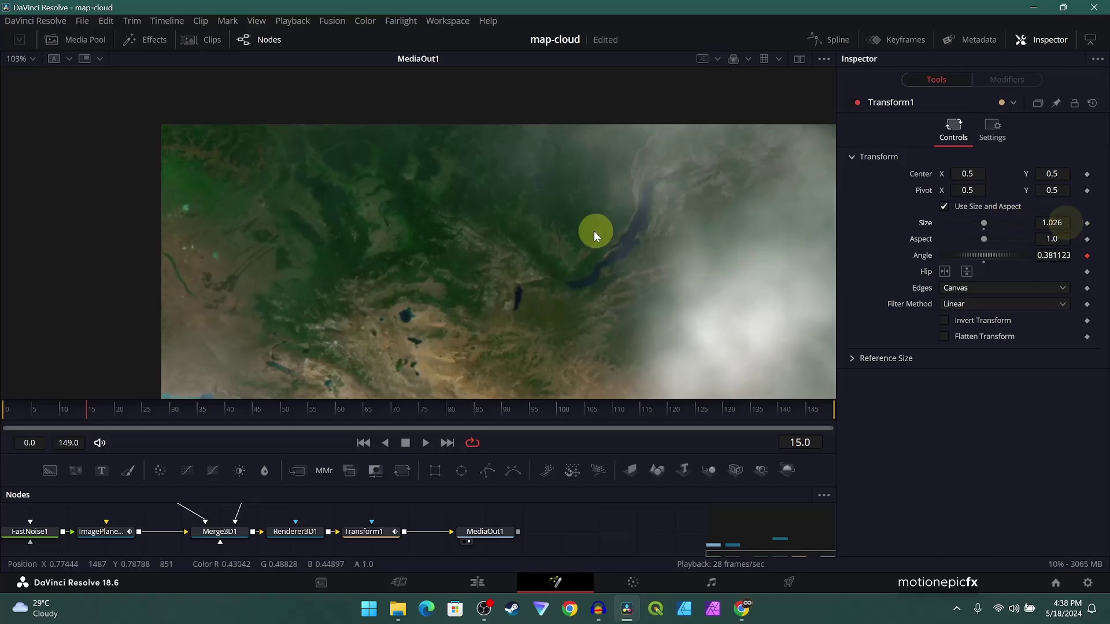
scroll(564, 231, "down", 2)
left_click(364, 443)
key("space")
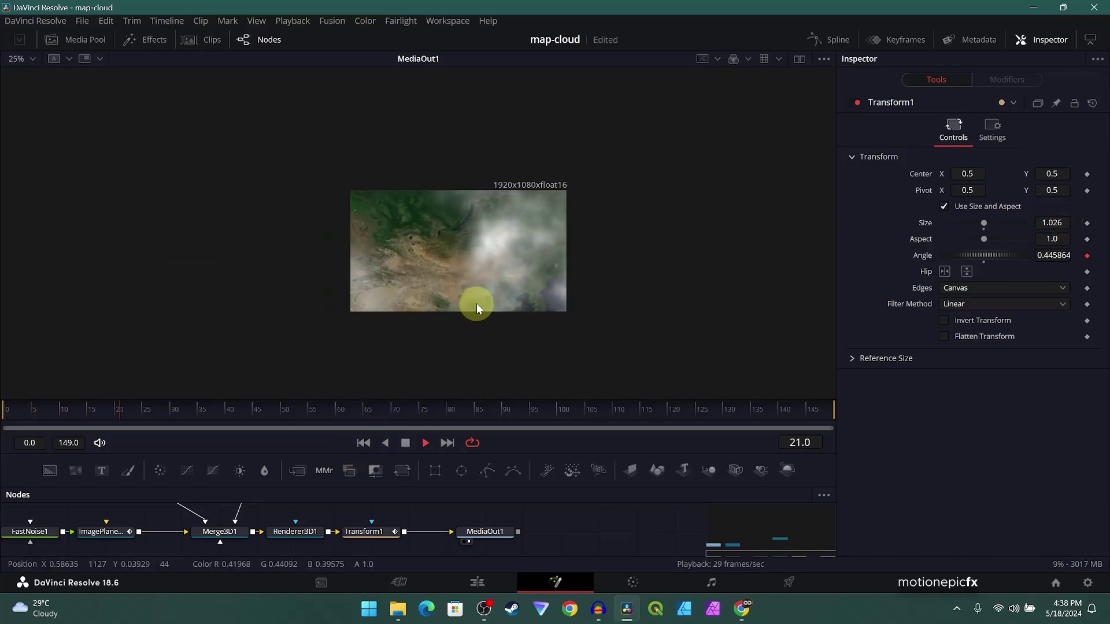
scroll(474, 300, "up", 1)
key("space")
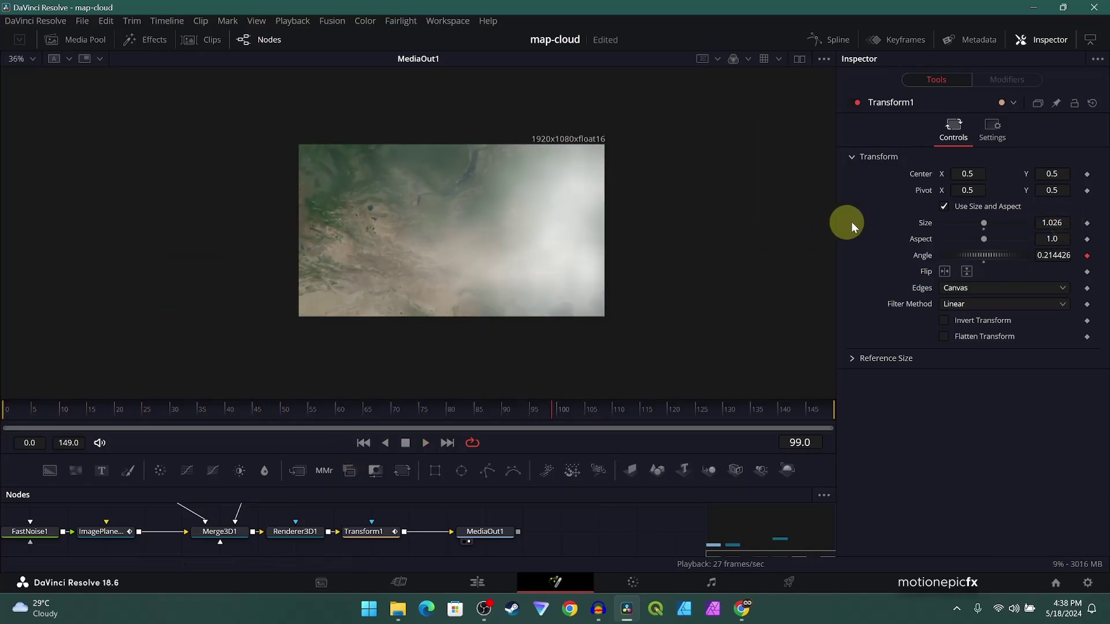
Perturb the Transform's Center and set the Perturb2 X Scale and Y Scale to 0.005.
right_click(920, 172)
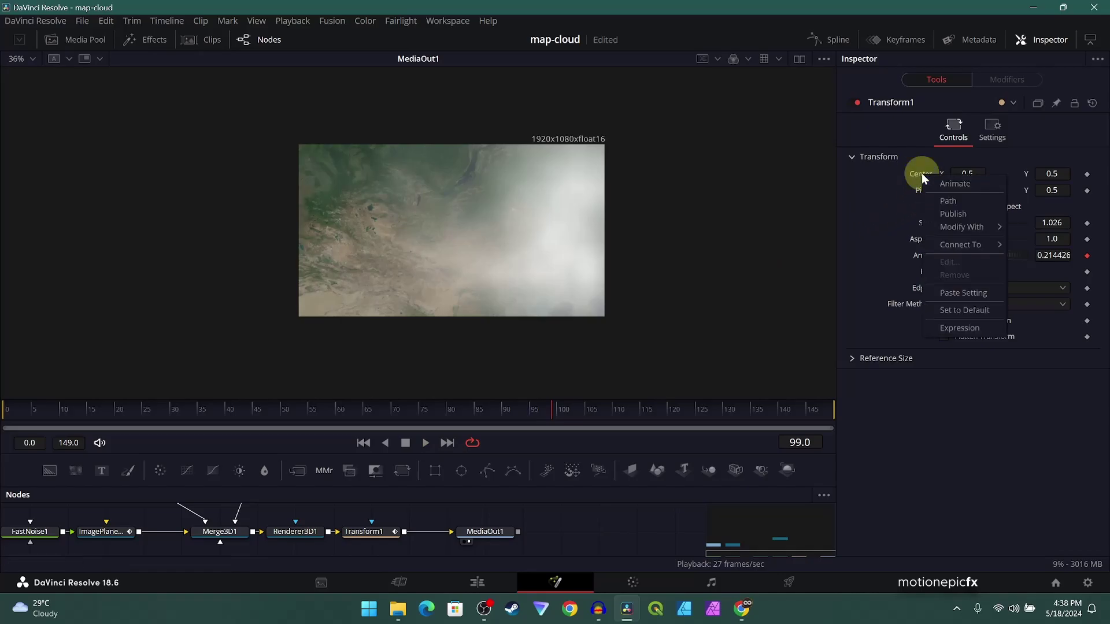
mouse_move(963, 230)
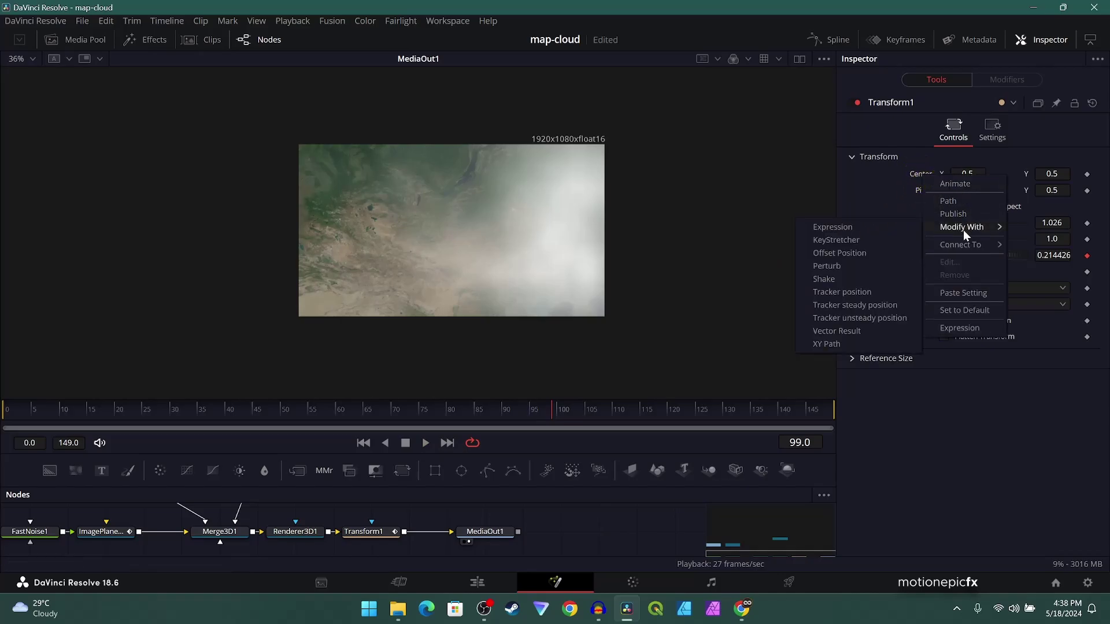
left_click(830, 266)
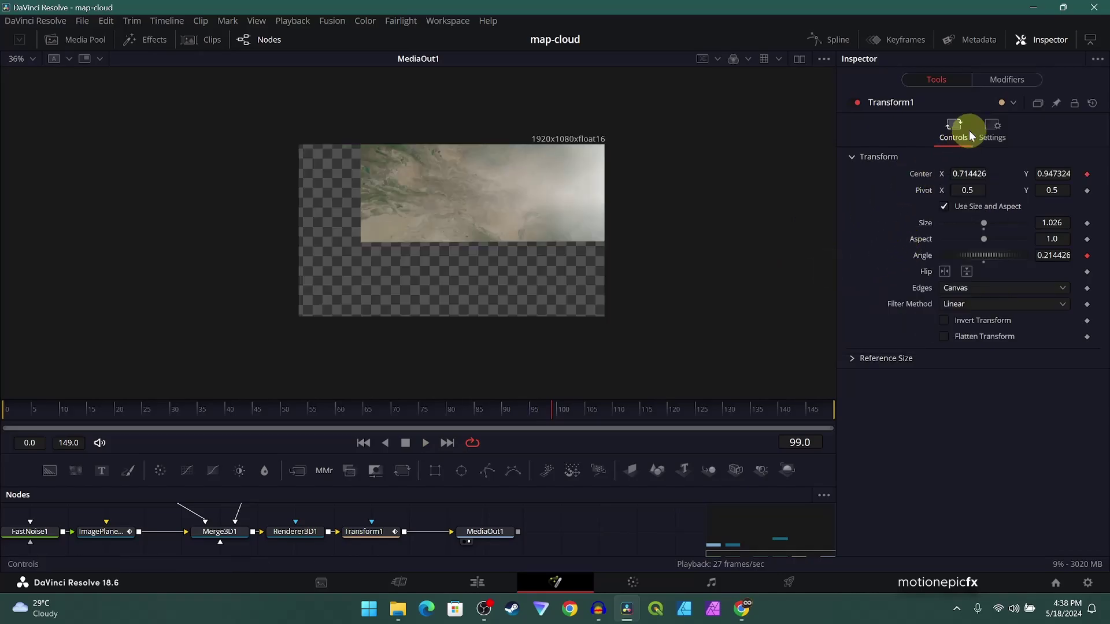
left_click(999, 85)
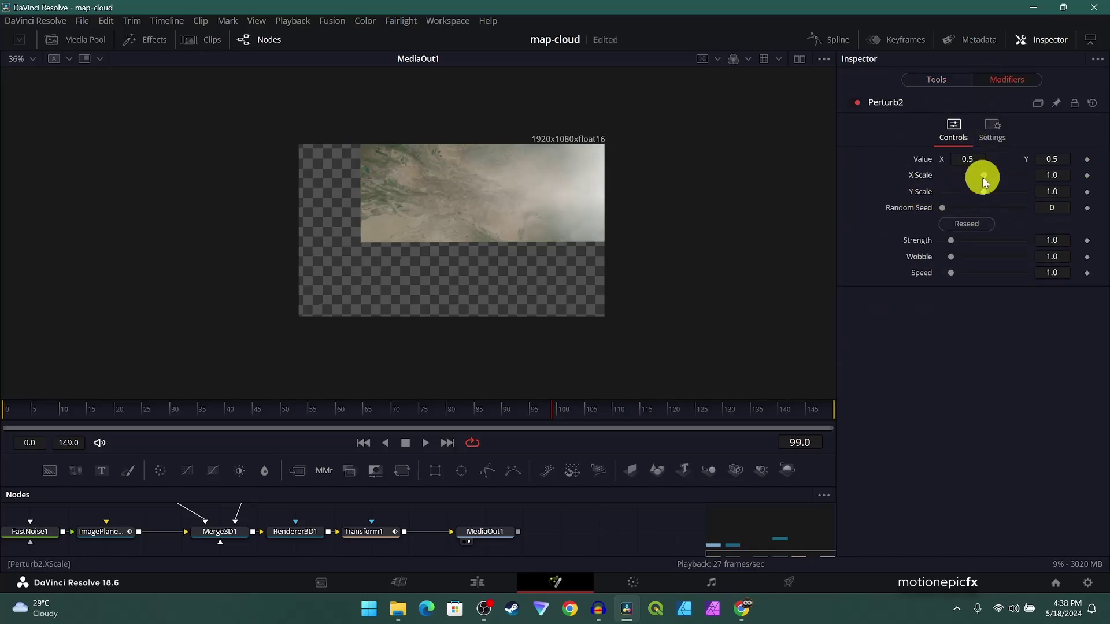
left_click_drag(984, 182, 944, 182)
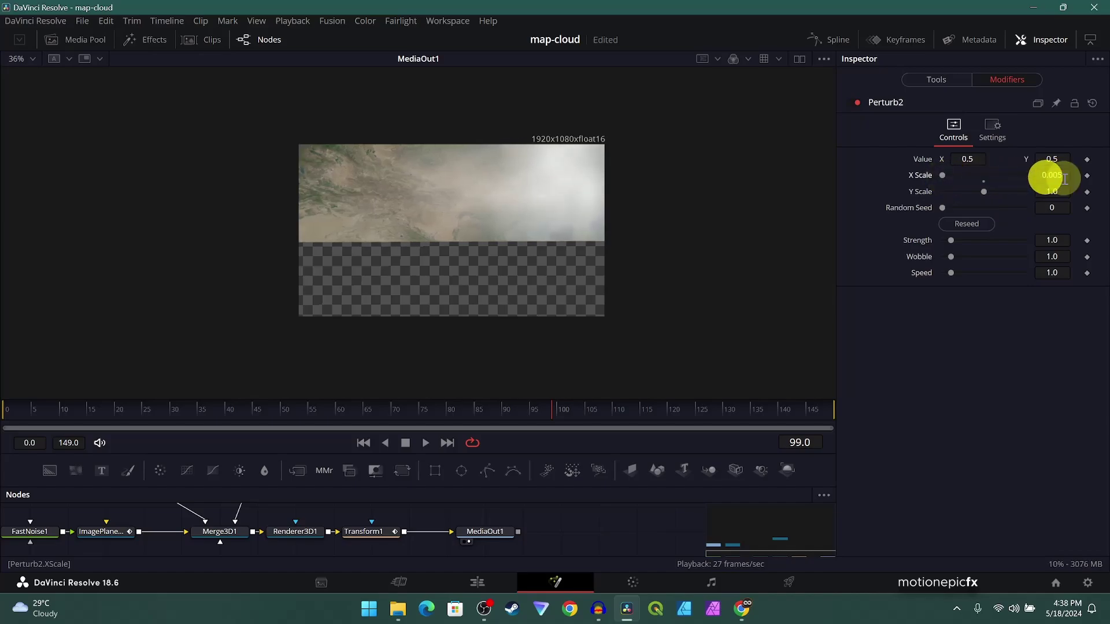
left_click_drag(1060, 191, 897, 198)
left_click_drag(974, 191, 940, 199)
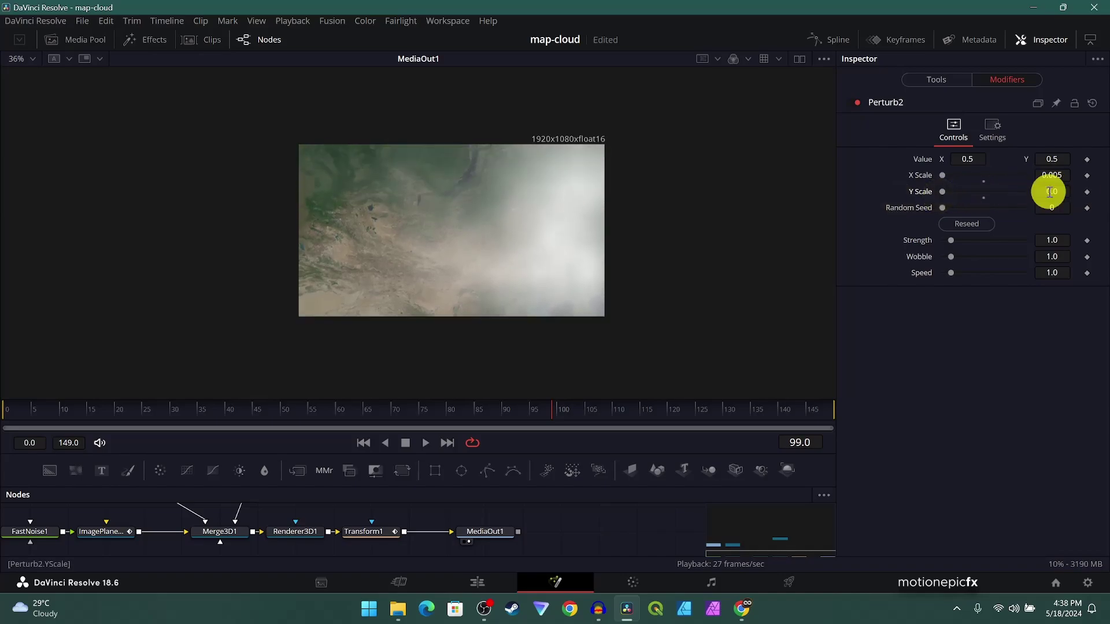
left_click(363, 443)
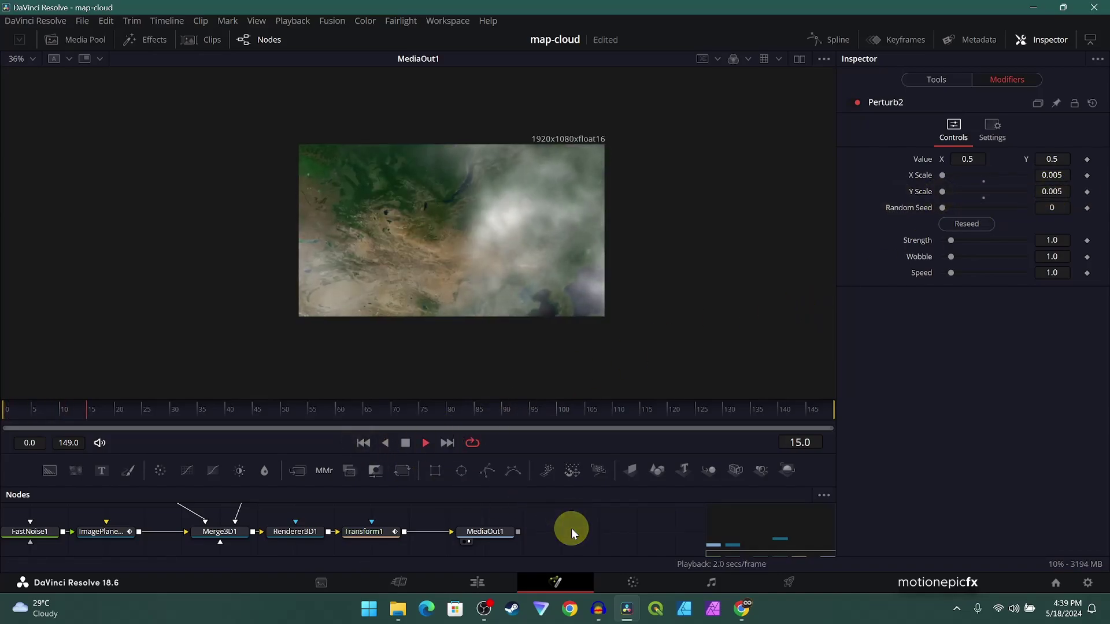